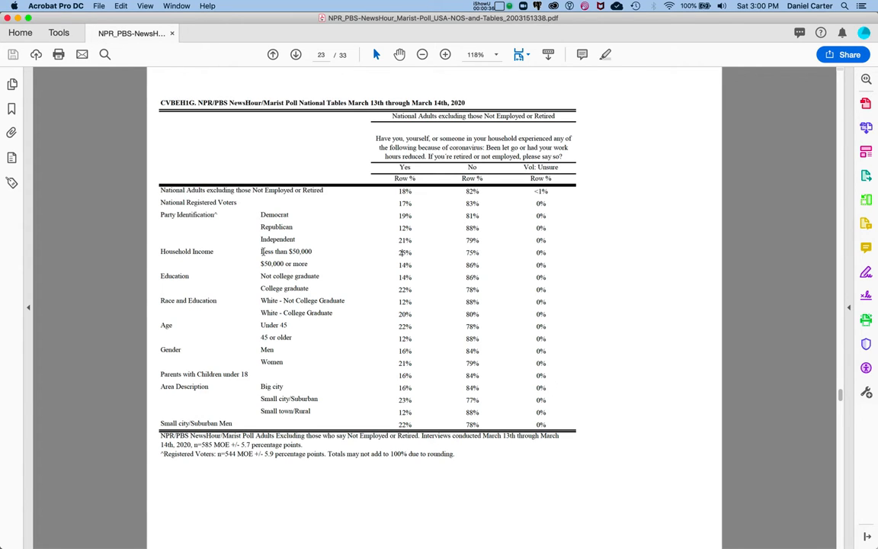
- Examine the Household Income rows of the coronavirus job-loss table in the PDF
left_click_drag(261, 252, 566, 267)
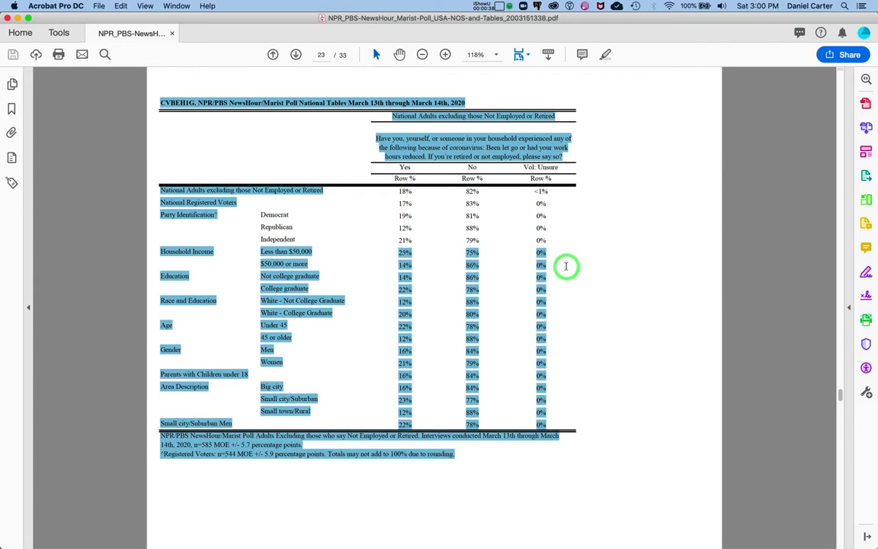
left_click(566, 267)
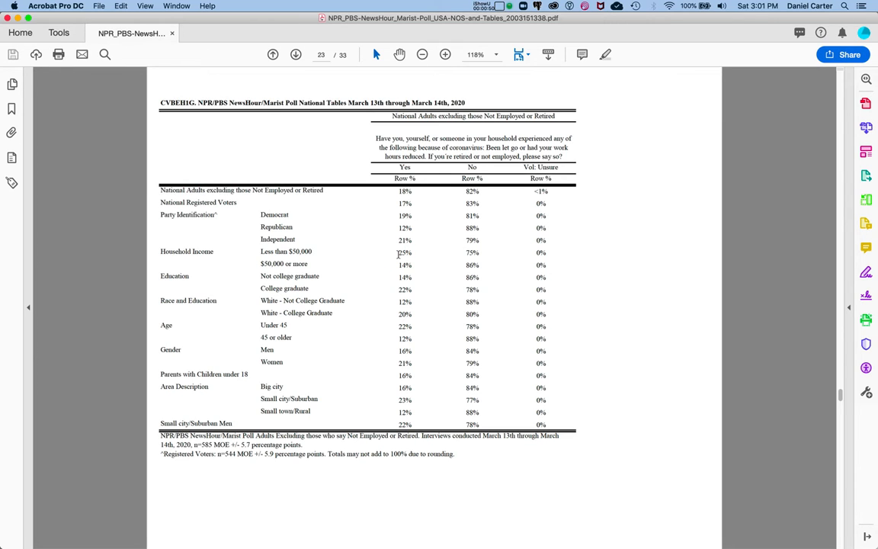
left_click_drag(398, 255, 412, 255)
left_click(411, 265)
- Switch to the Excel workbook and copy the Household Income and Percent table in cells A1:B3
key("ctrl+Up")
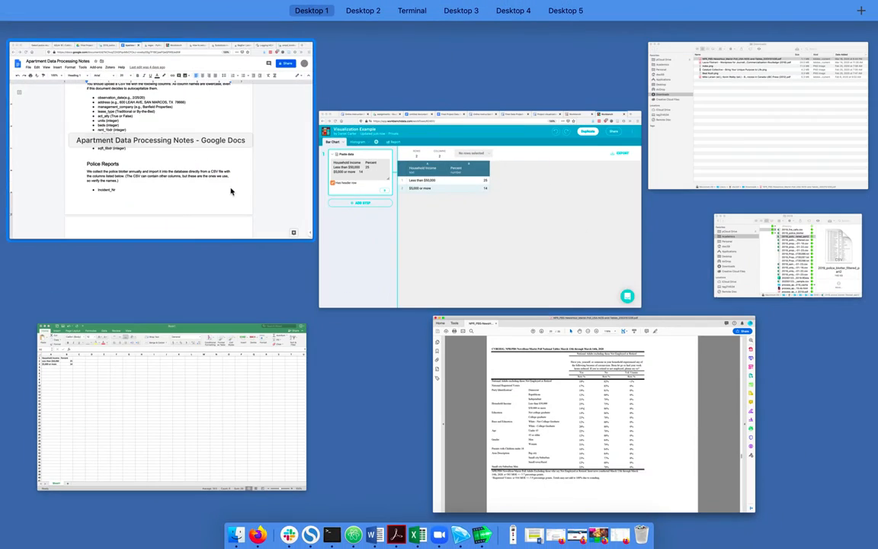
left_click(203, 349)
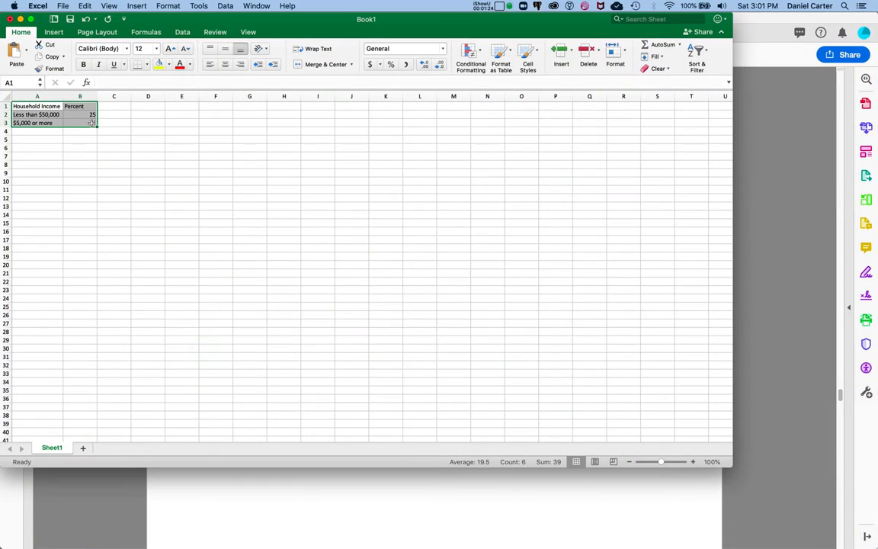
left_click(76, 138)
left_click(38, 105)
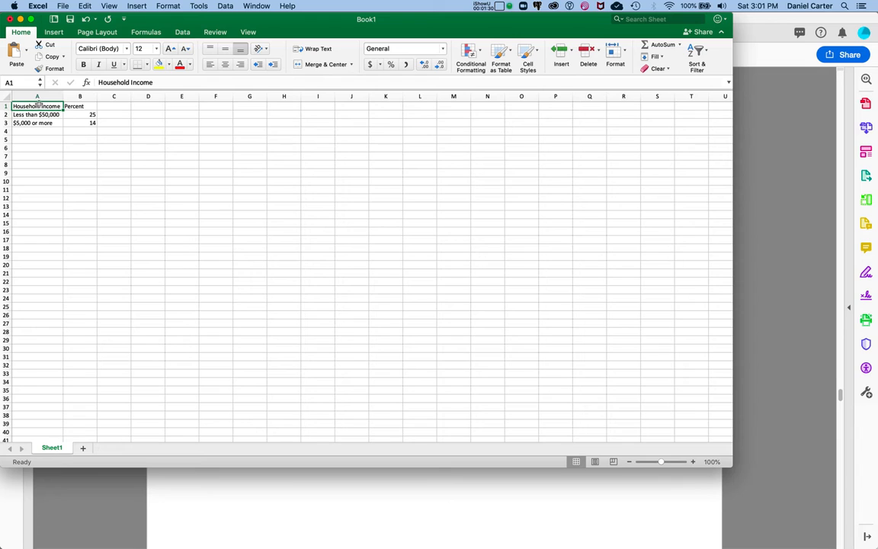
left_click_drag(36, 105, 79, 122)
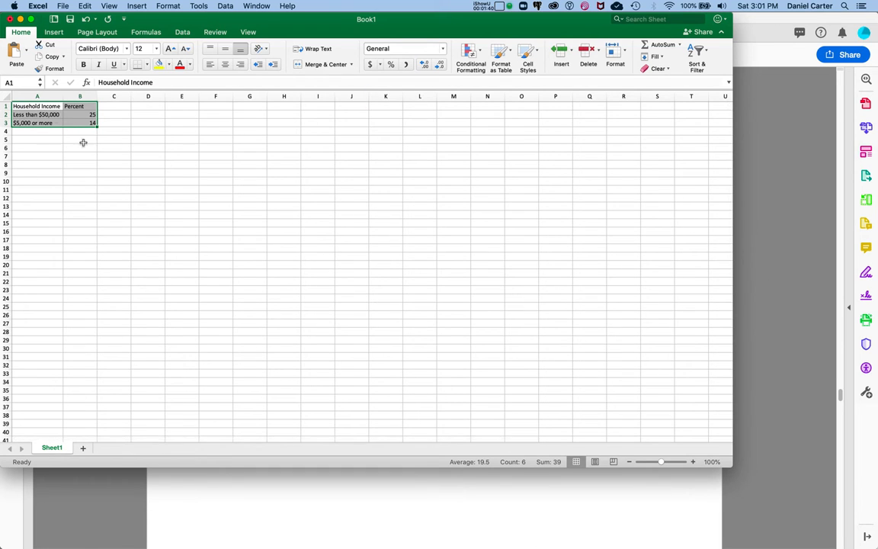
left_click(28, 138)
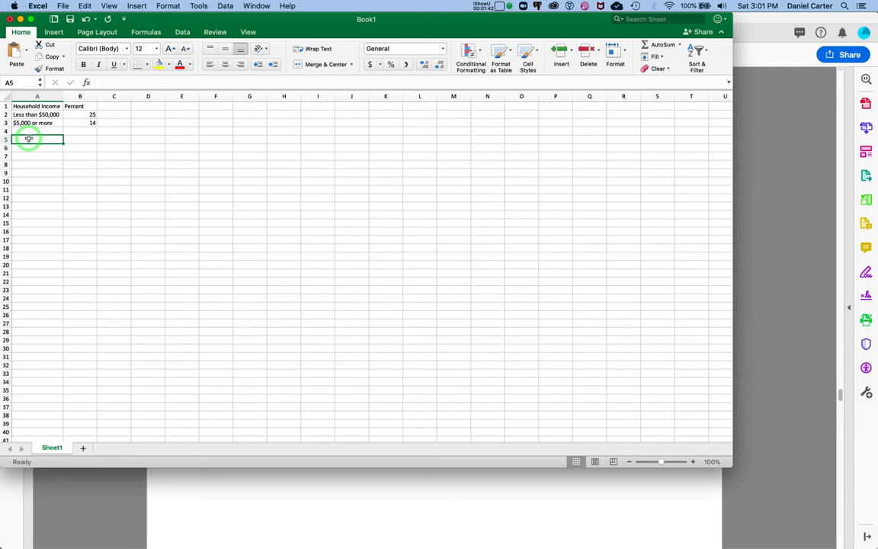
left_click_drag(28, 105, 80, 125)
key("super+c")
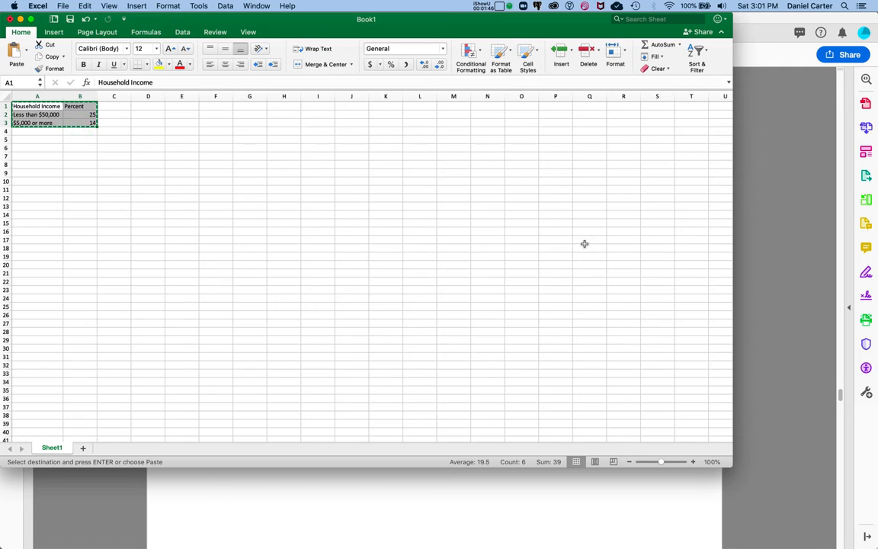
- Switch to the Workbench workflow and add a Column Chart step after the pasted data
key("ctrl+Up")
left_click(488, 208)
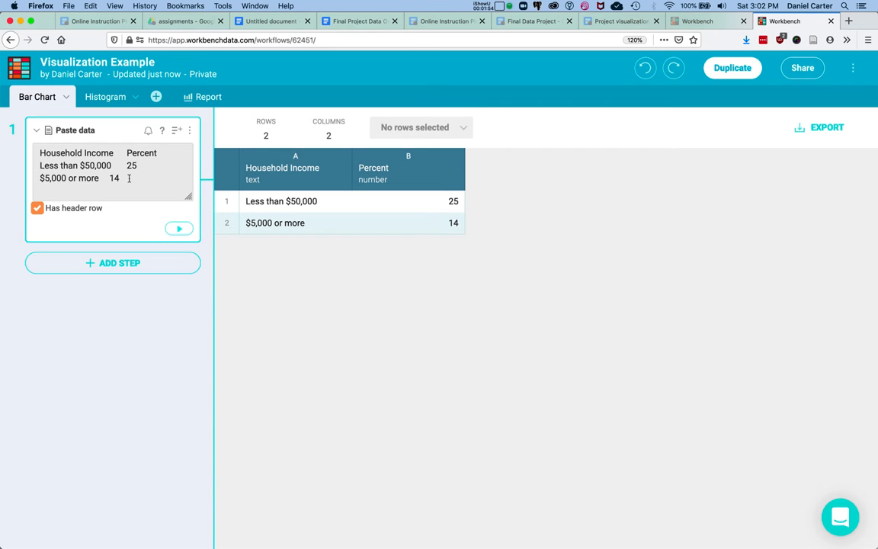
left_click(41, 155)
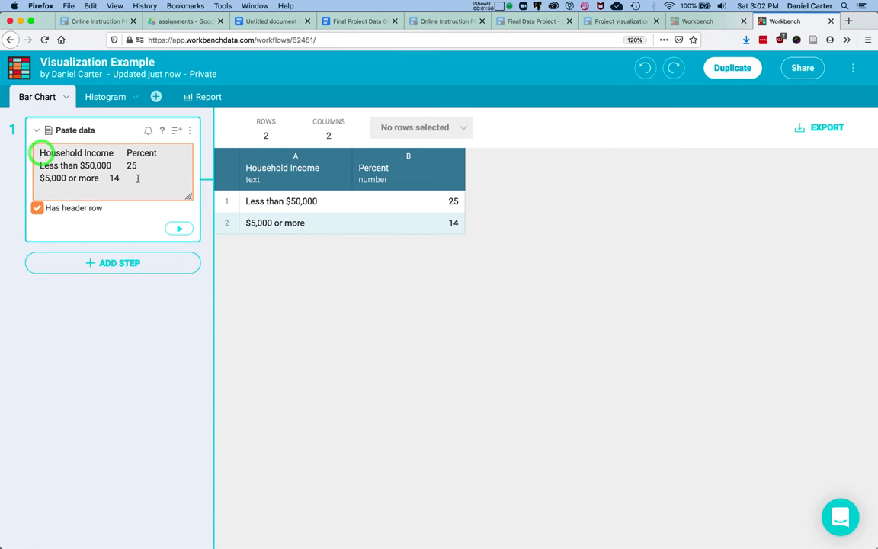
left_click(114, 178)
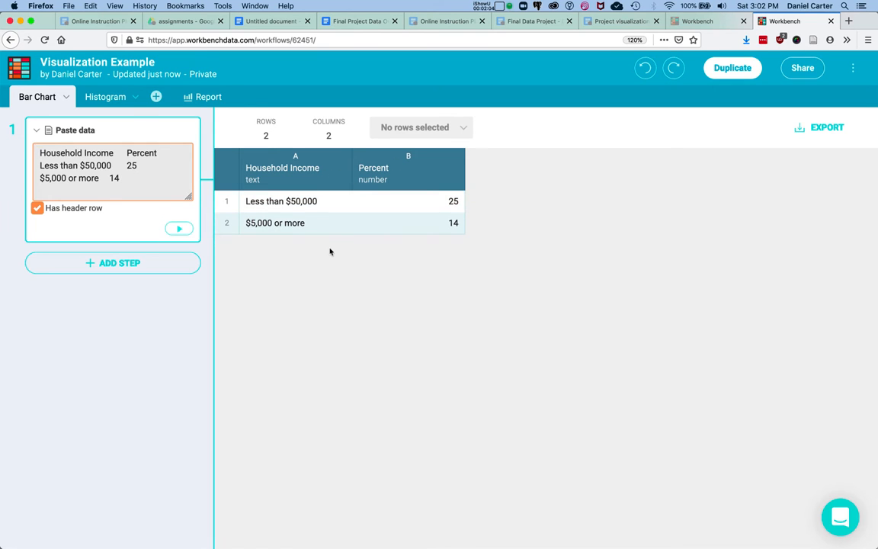
left_click(134, 260)
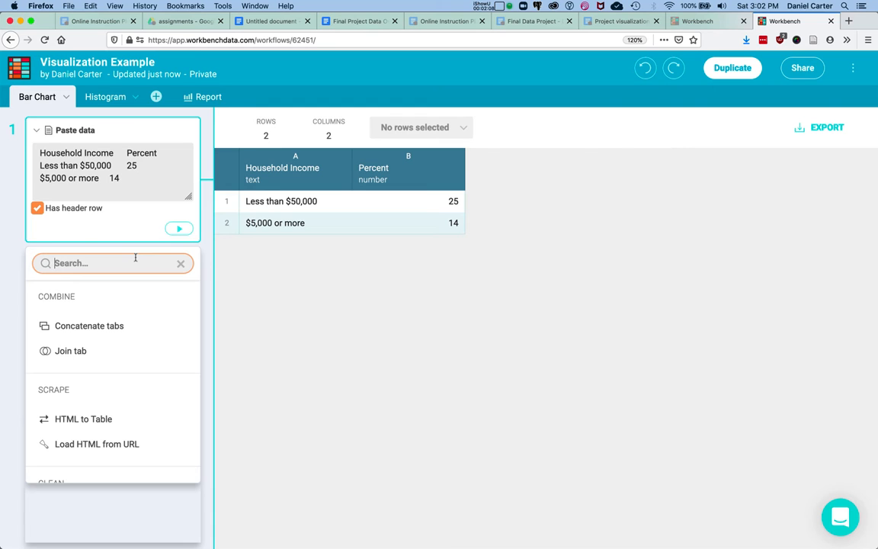
type("visu")
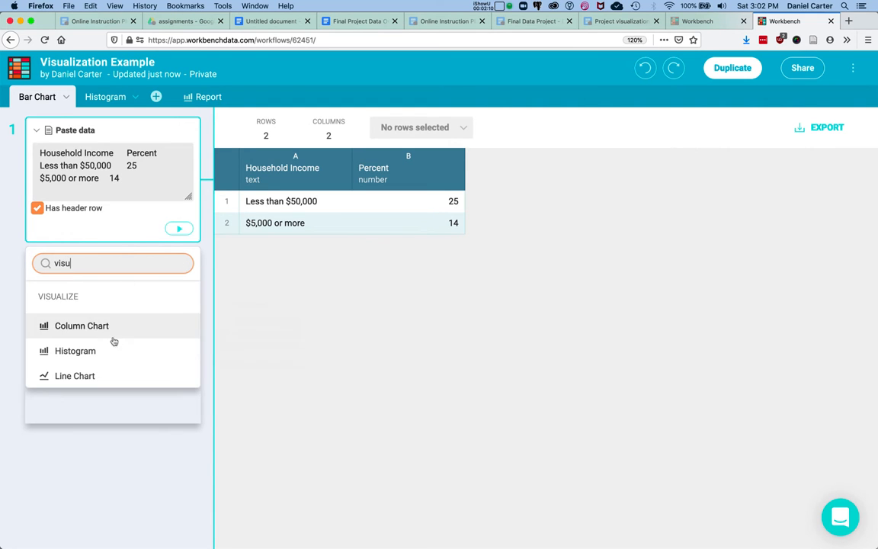
left_click(90, 327)
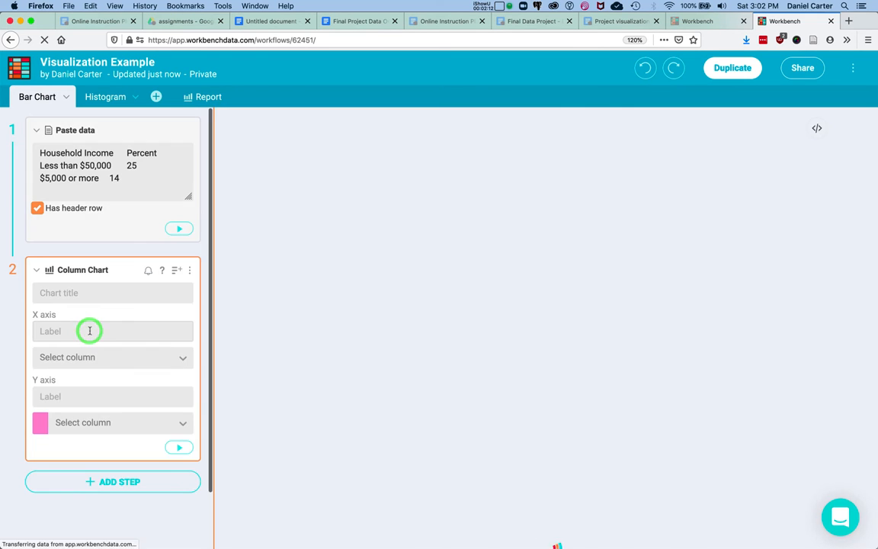
- Set the chart's X-axis column to Household Income and Y-axis column to Percent, then apply
scroll(89, 331, "down", 1)
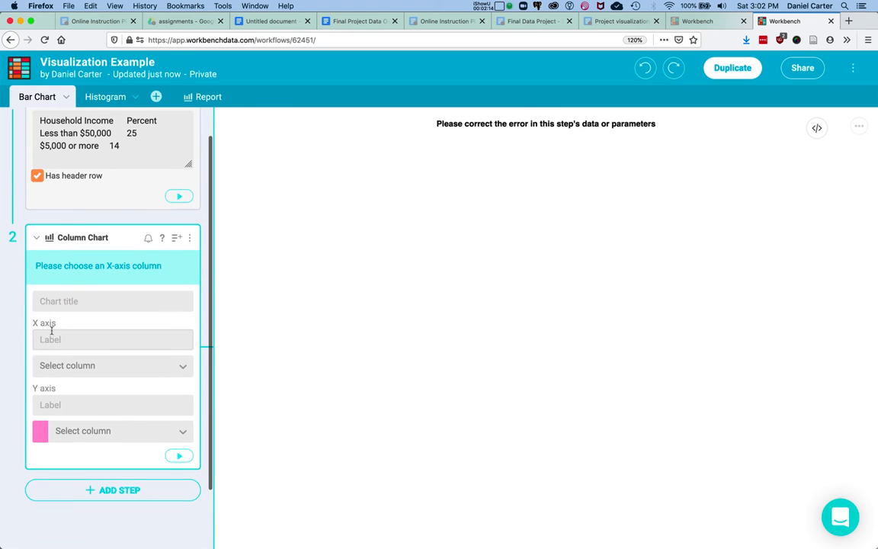
left_click(52, 333)
left_click(59, 359)
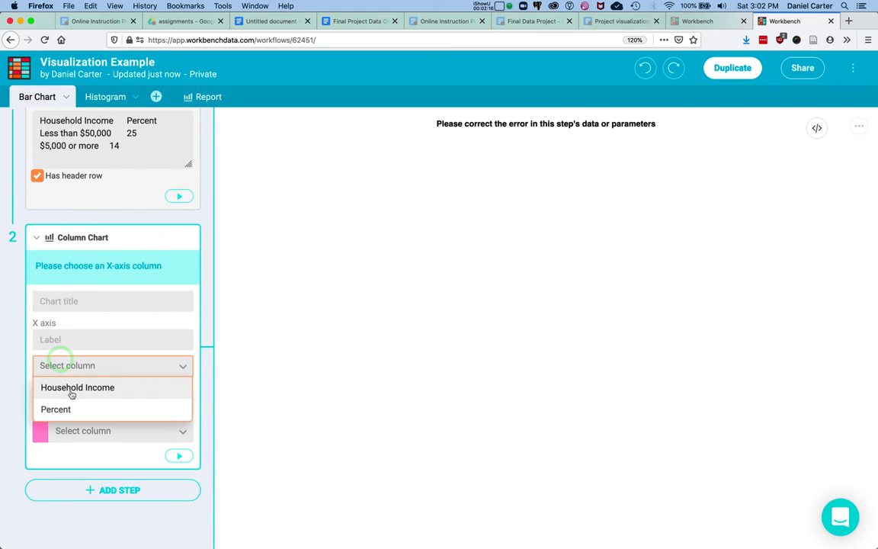
left_click(72, 389)
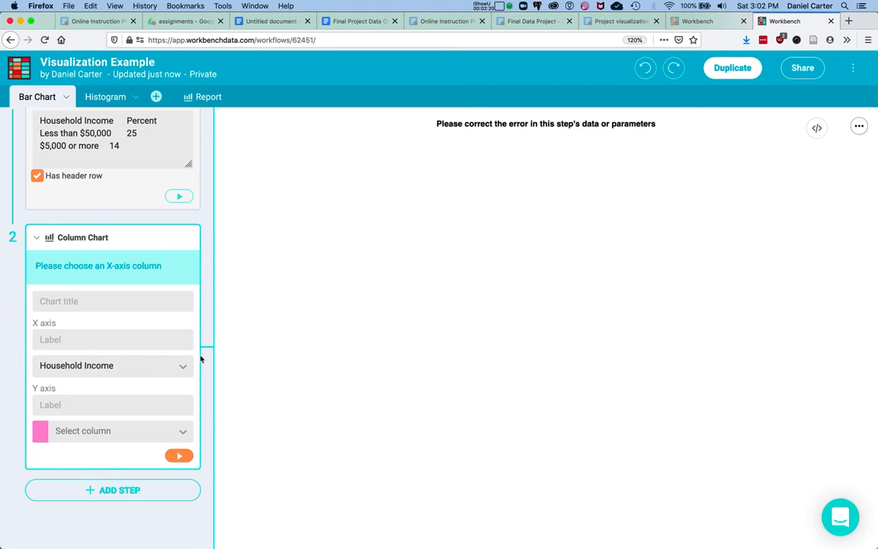
left_click(84, 430)
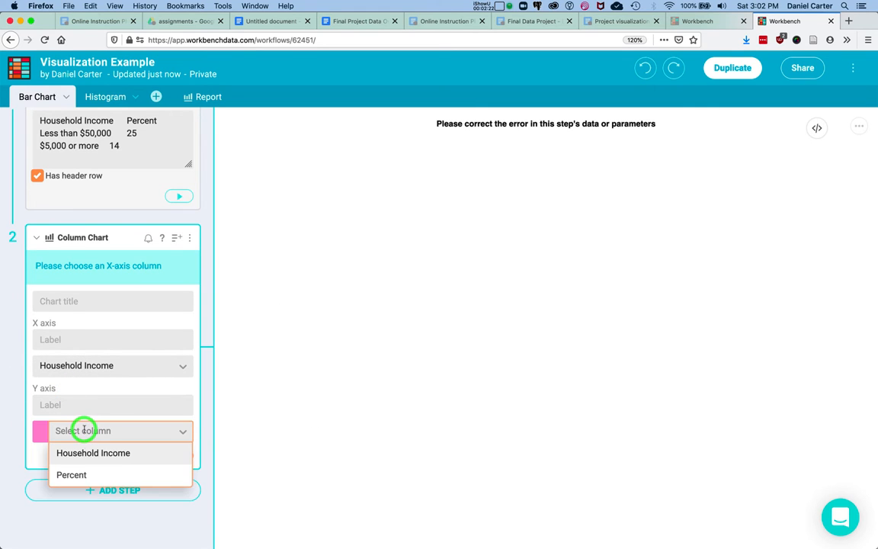
left_click(88, 474)
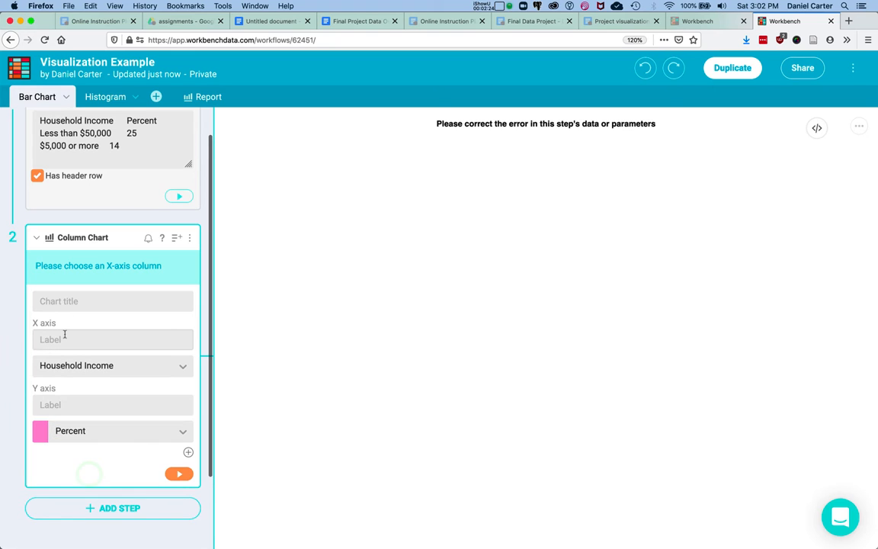
left_click(175, 475)
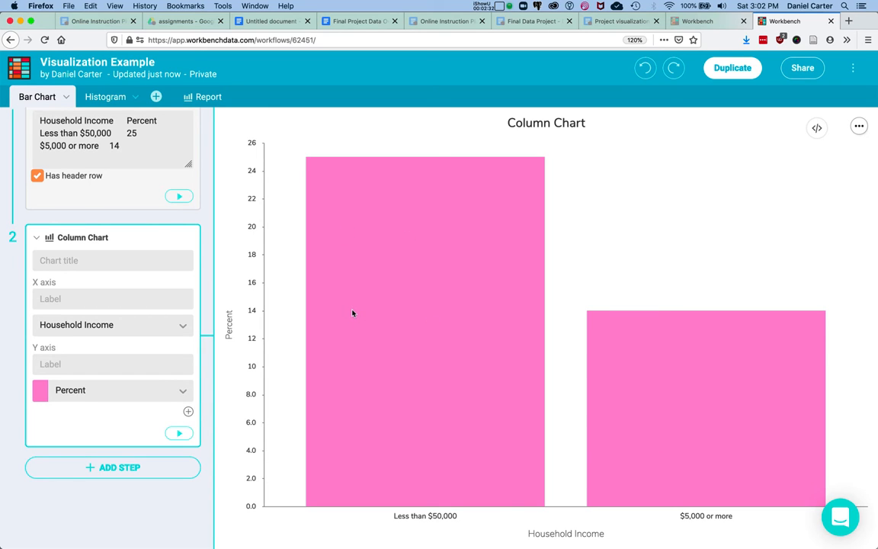
- Title the chart "Households with lower income experience greater job loss."
left_click(113, 260)
type("Hous")
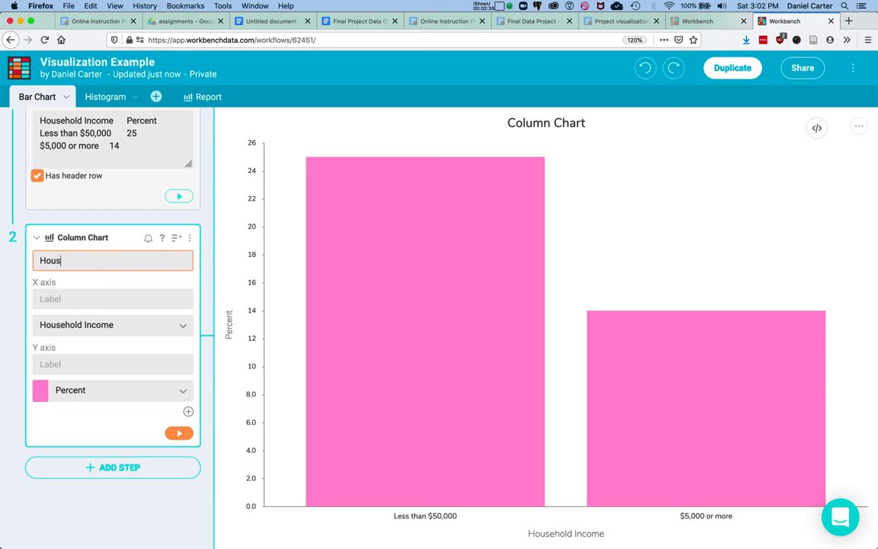
type("eholds with lower inco")
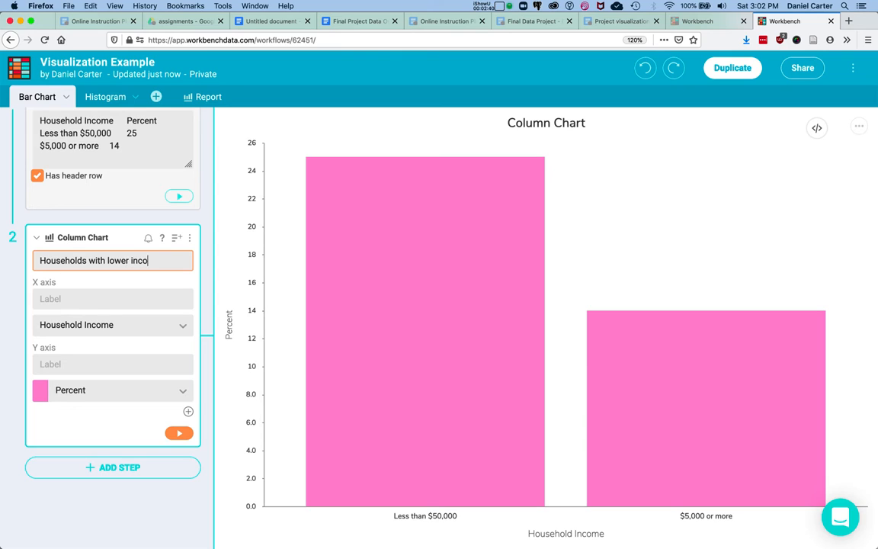
type("me e")
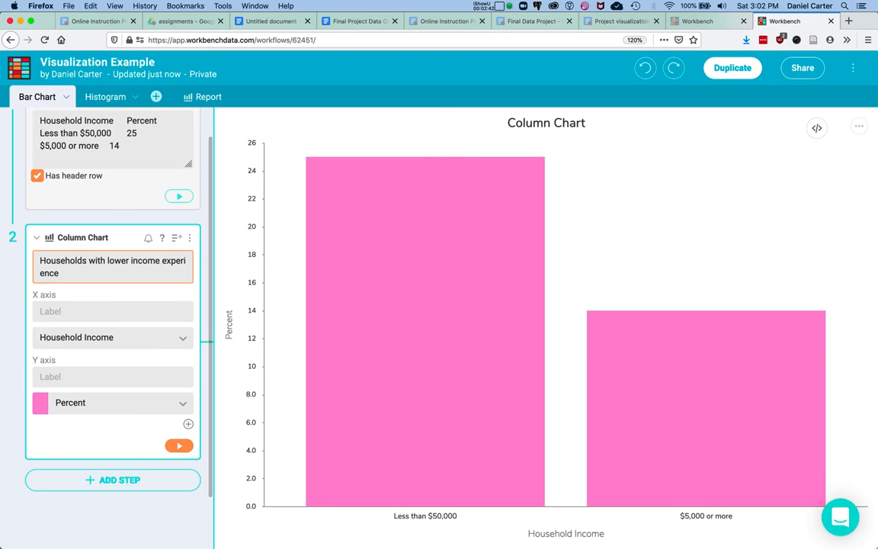
type("xerience gretat")
key("BackSpace")
key("BackSpace")
key("BackSpace")
type("at")
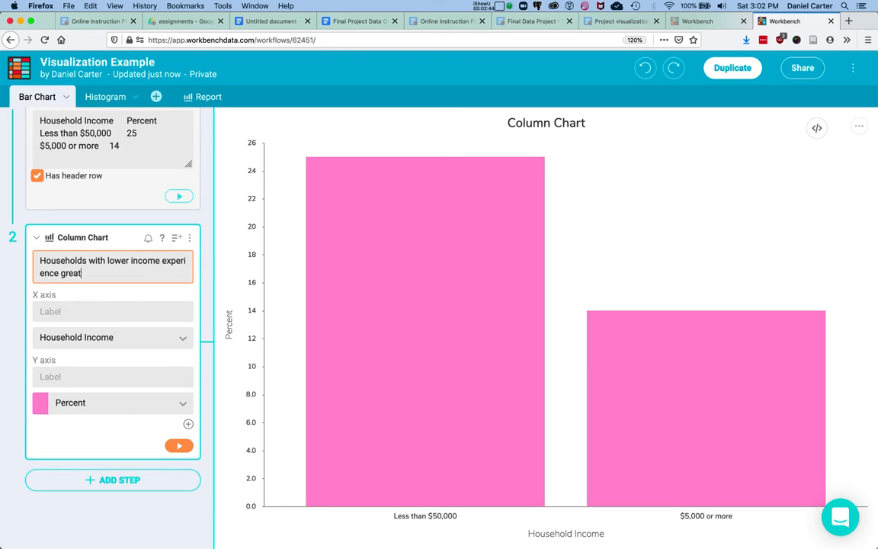
type("er job loss.")
left_click(88, 311)
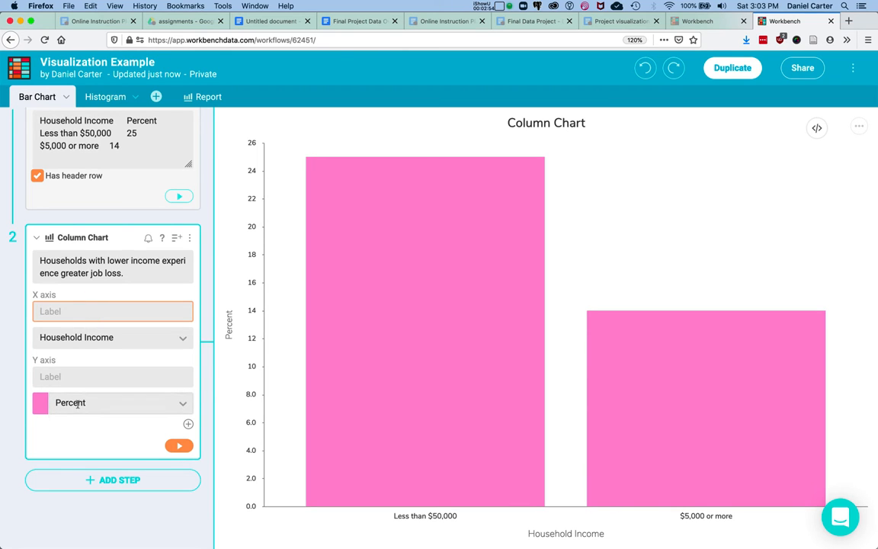
- Label the Y axis "Percent of households experiencing job loss or hour reductions" and apply the step
left_click(66, 377)
type("P")
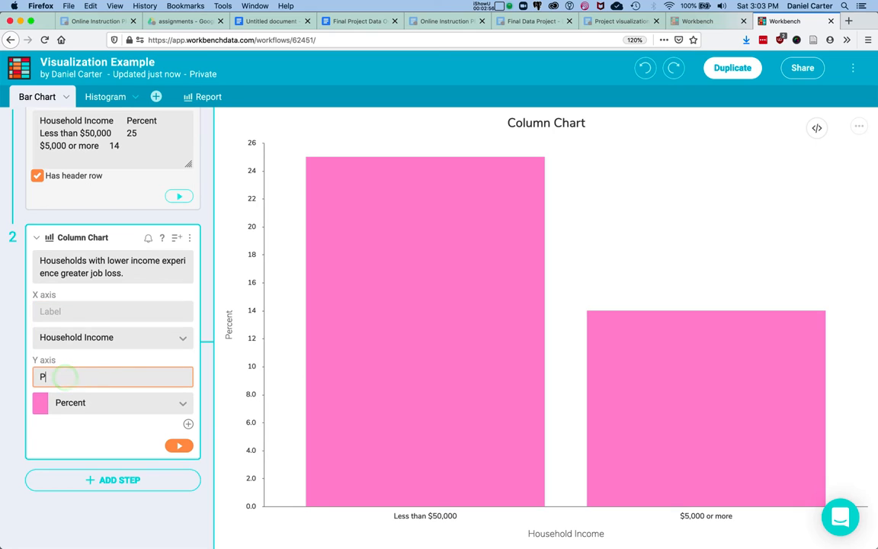
type("ercent of households")
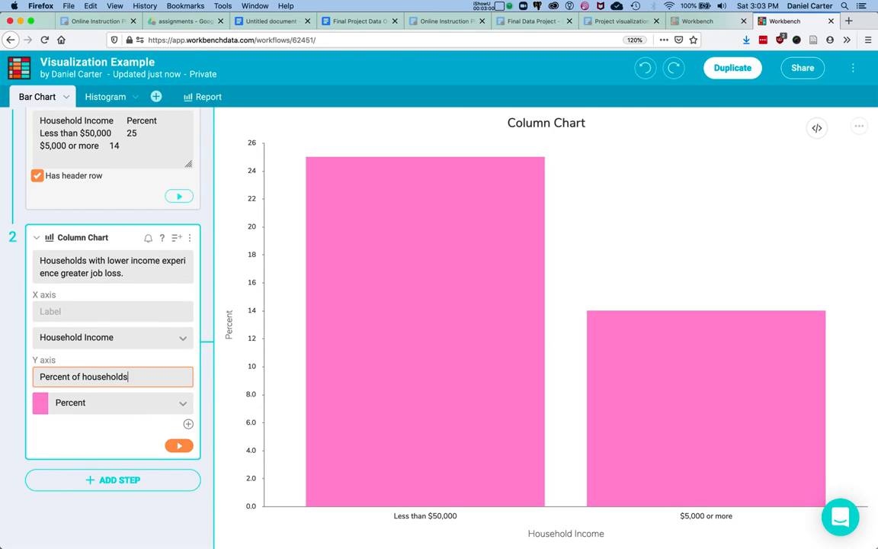
type(" expwe")
key("BackSpace")
type("eriencing job loos")
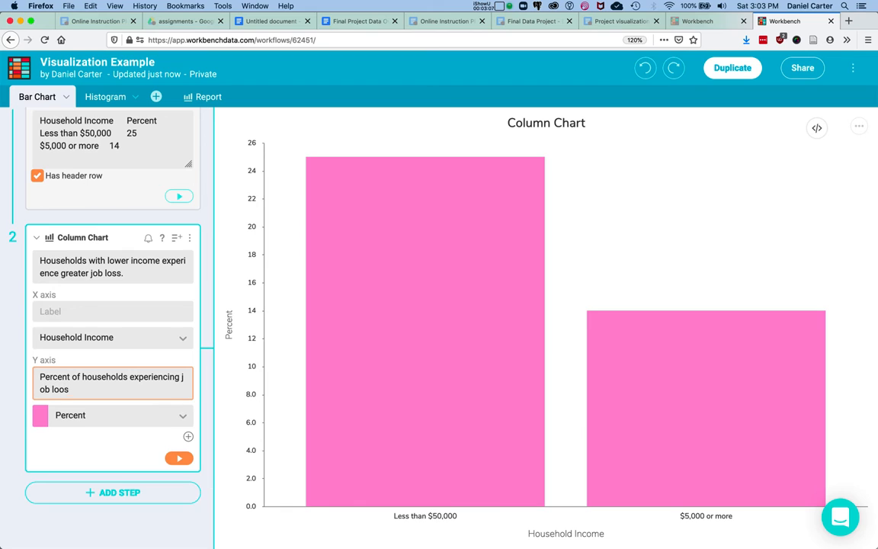
key("BackSpace")
type("or hour reductions")
left_click(167, 461)
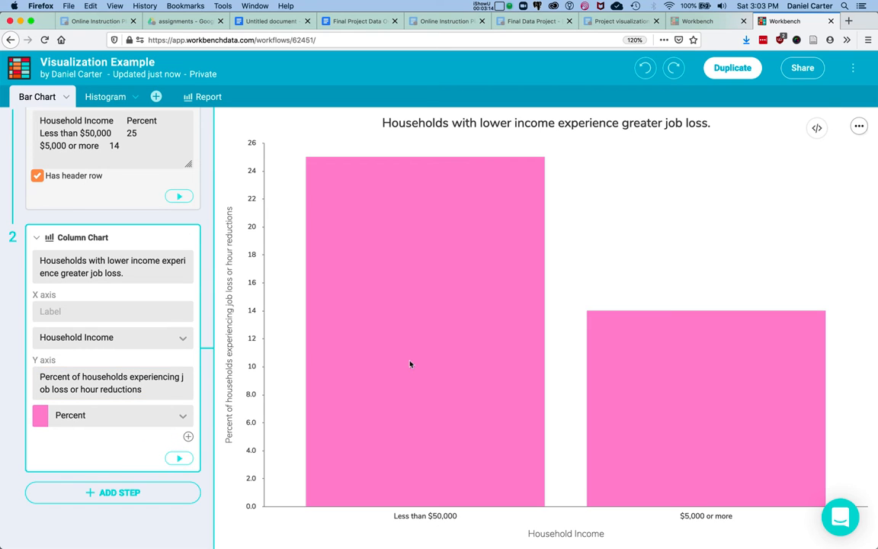
left_click(859, 126)
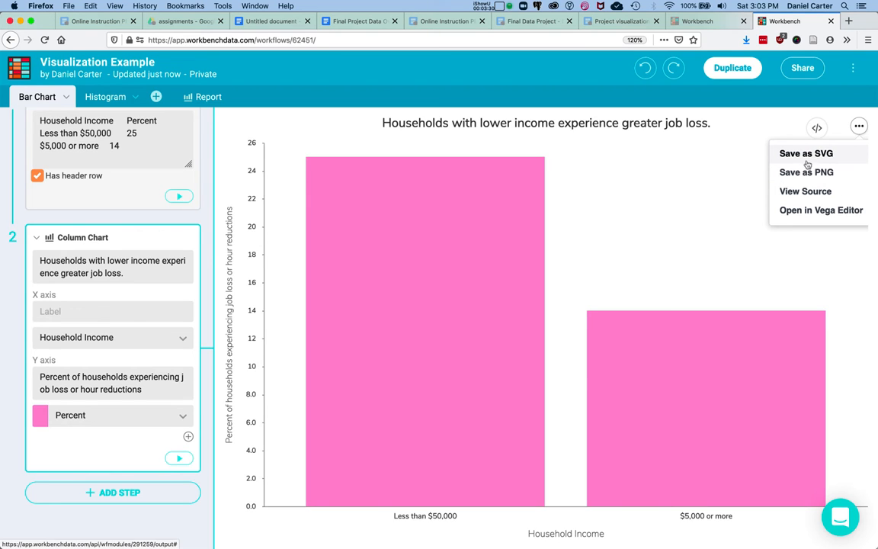
left_click(610, 186)
- Switch to the Histogram tab and add a Group step below the uploaded apartment fire reports data
left_click(97, 97)
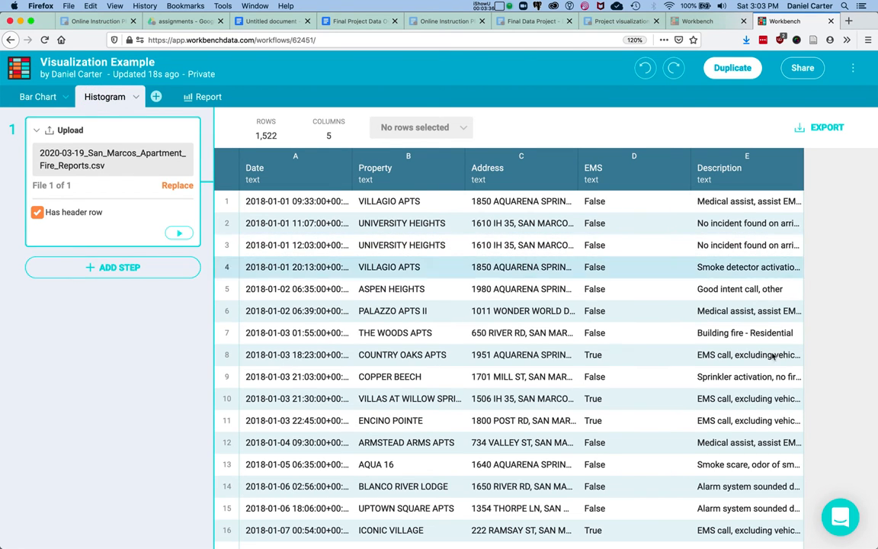
scroll(484, 329, "down", 5)
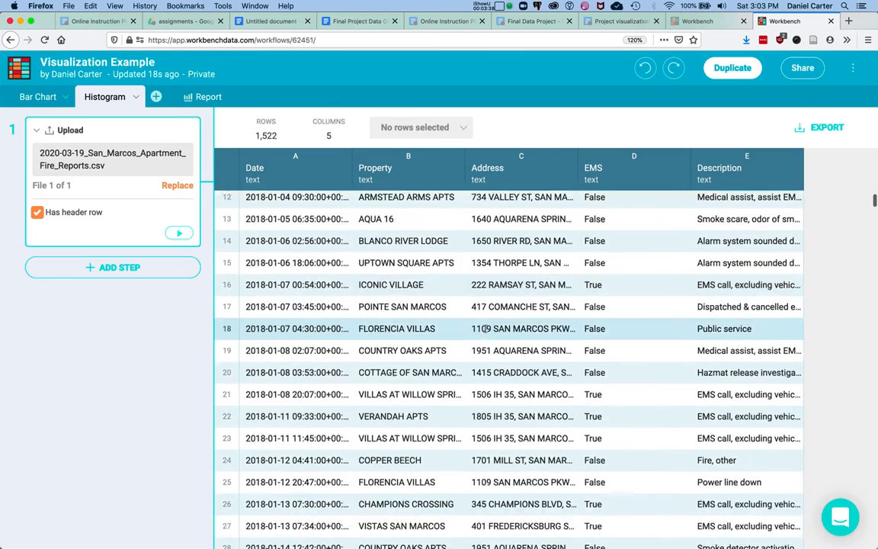
scroll(484, 329, "up", 5)
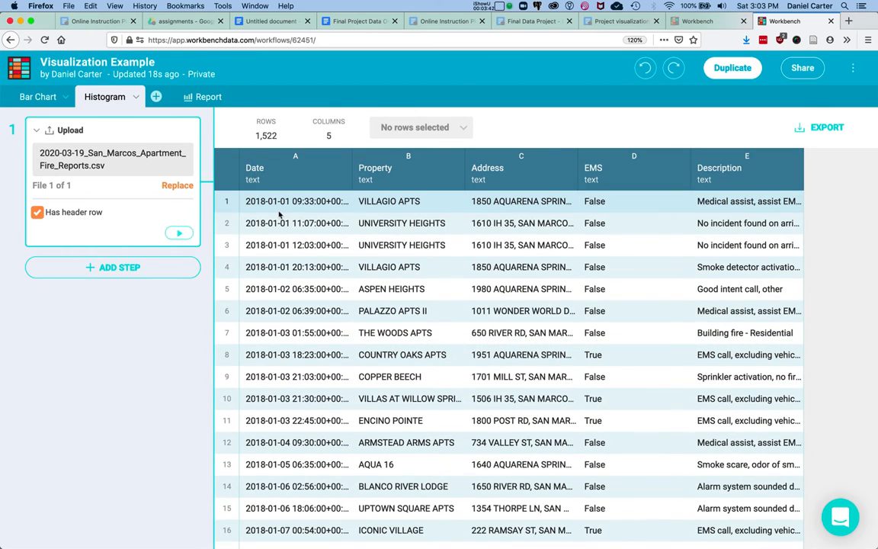
left_click(141, 268)
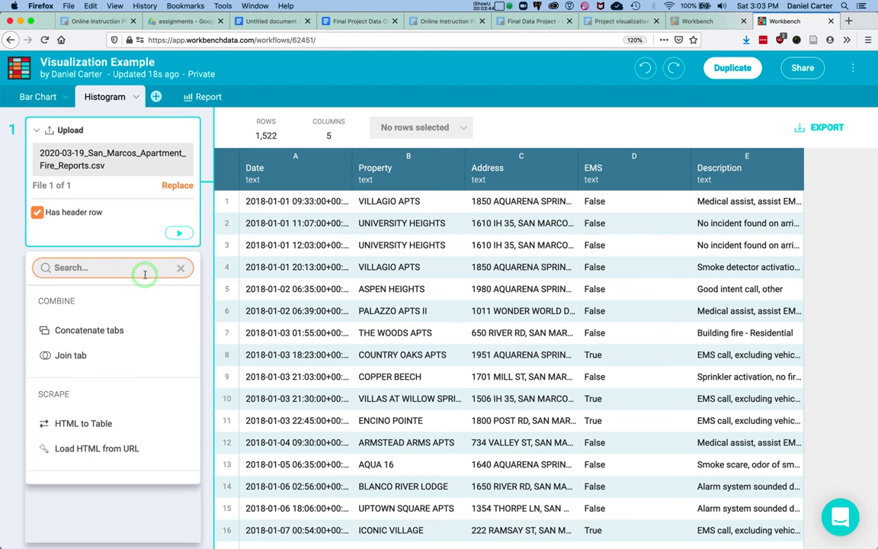
type("group")
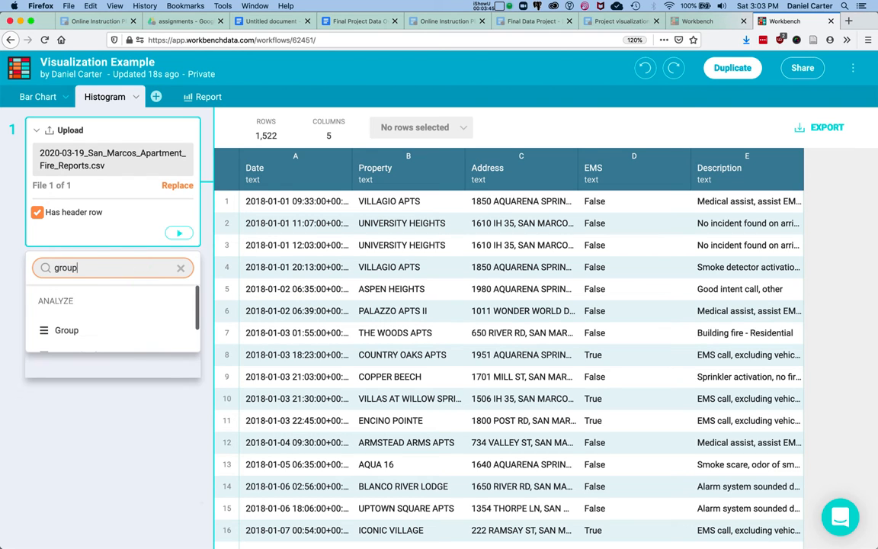
left_click(67, 329)
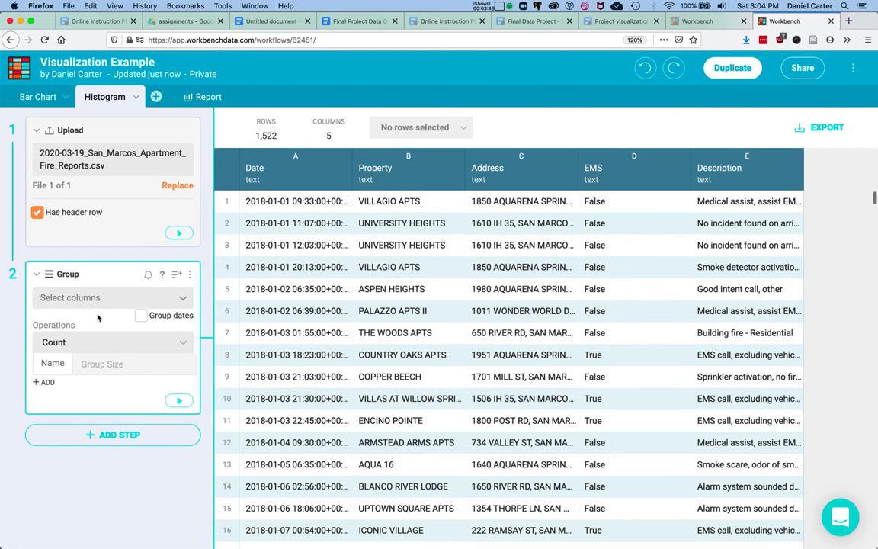
- Group rows by Property, name the count column "Number of Reports", and apply the step
left_click(98, 297)
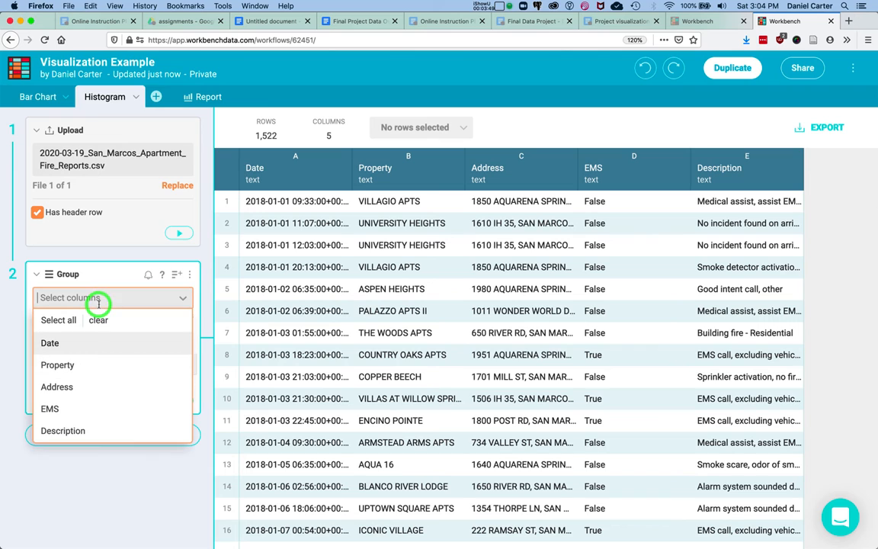
left_click(81, 365)
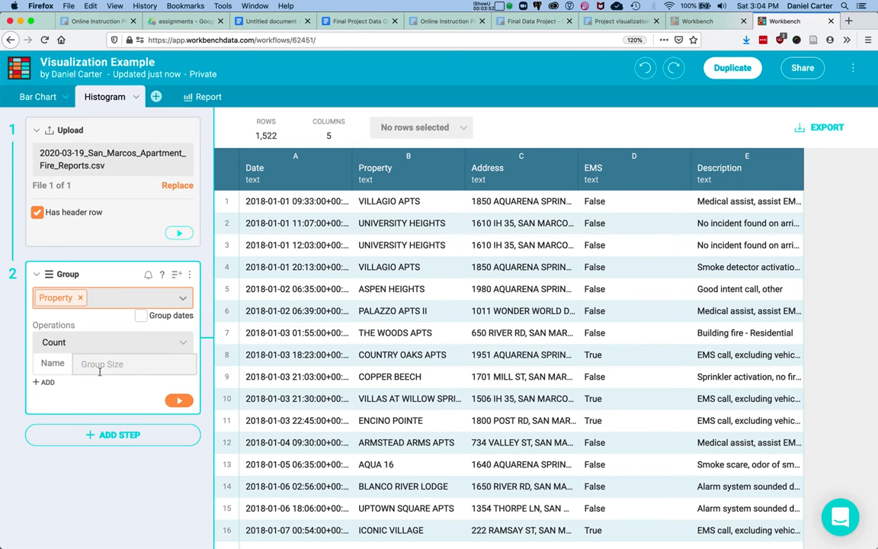
left_click(109, 365)
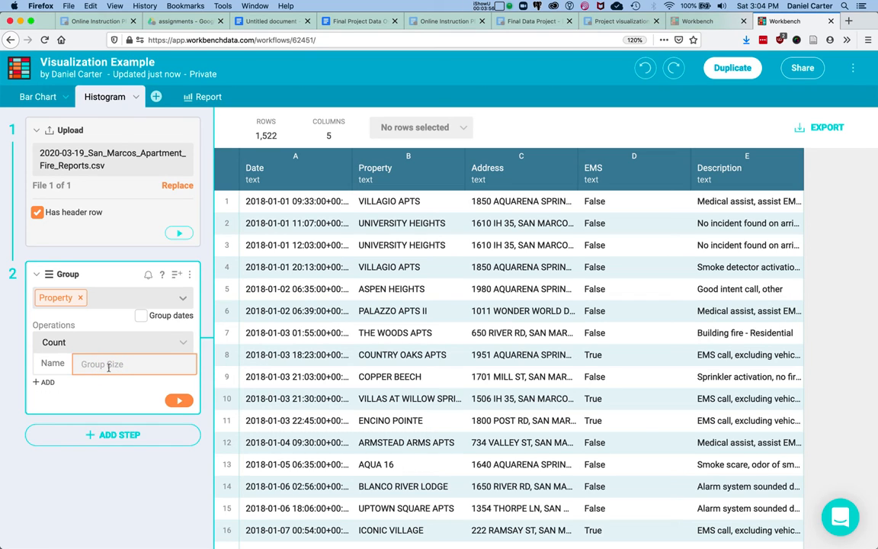
type("Number of Reports")
left_click(172, 401)
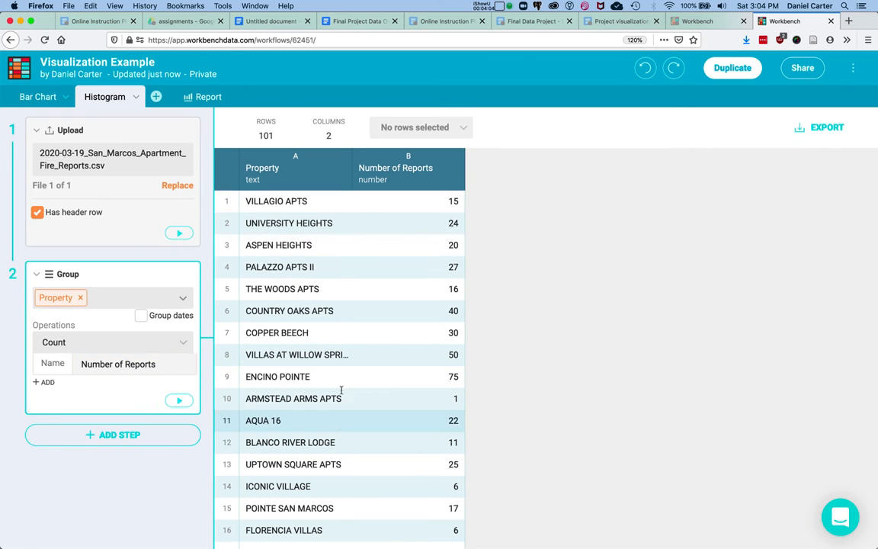
- Add a Histogram step using the Number of Reports column and apply it
left_click(171, 433)
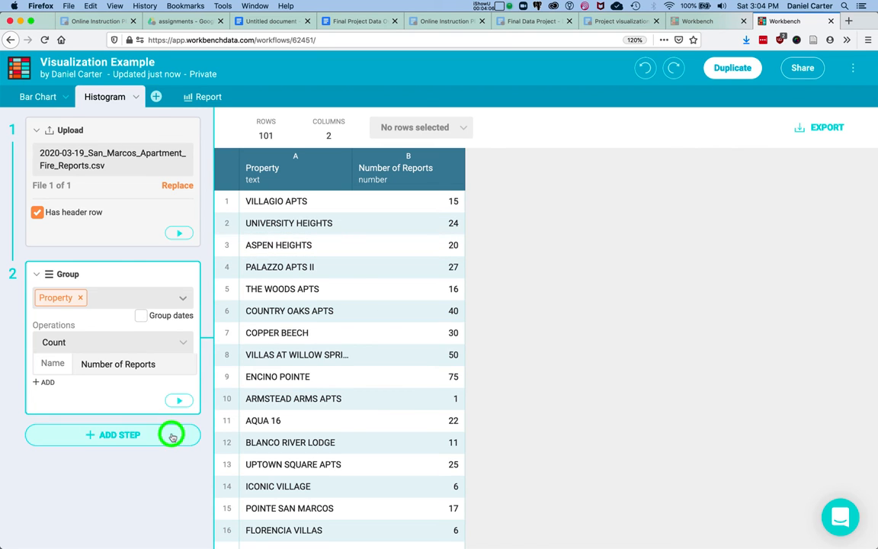
type("visu")
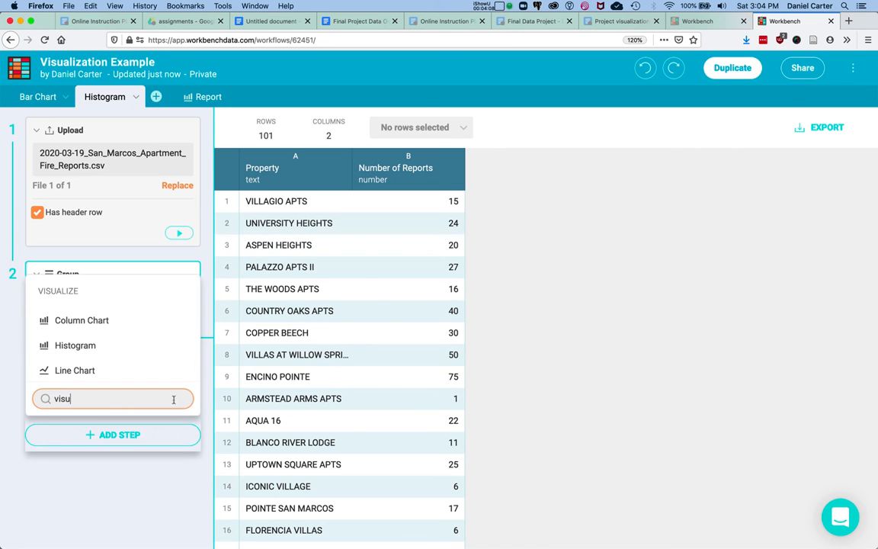
left_click(135, 352)
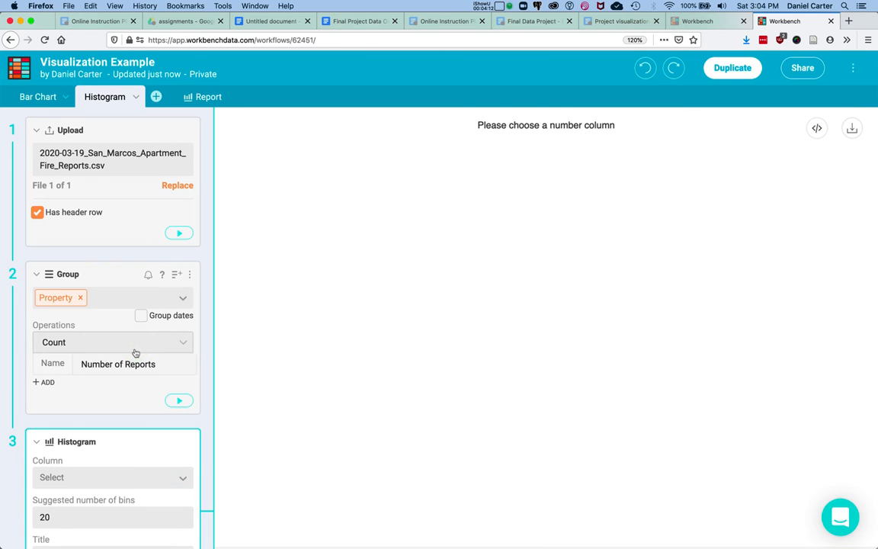
left_click(130, 367)
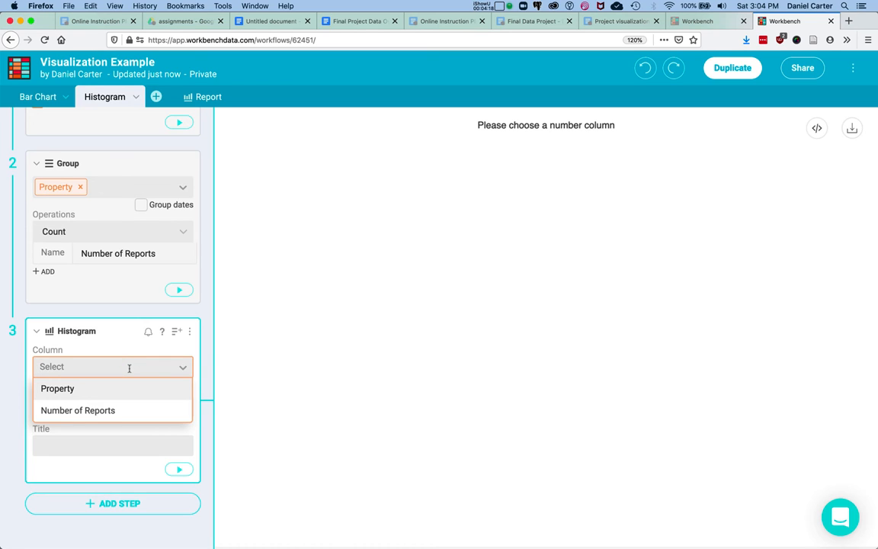
left_click(118, 410)
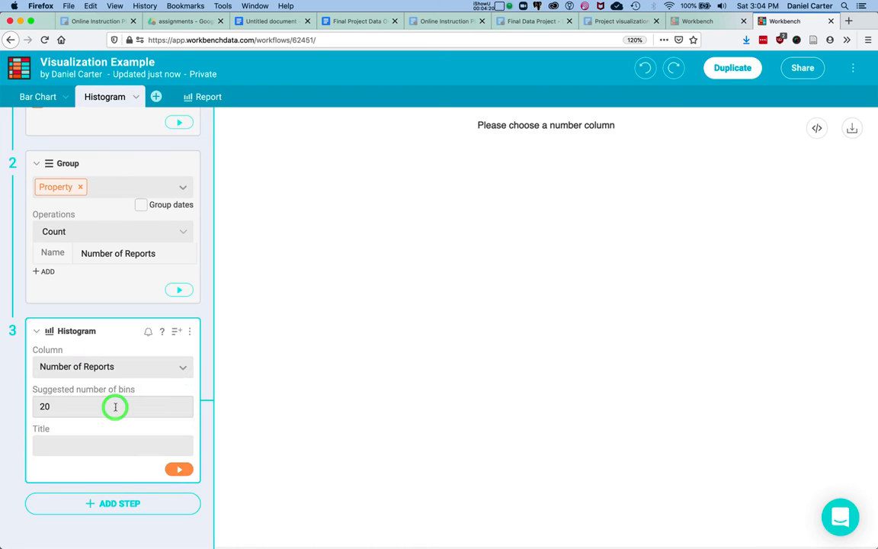
left_click(175, 470)
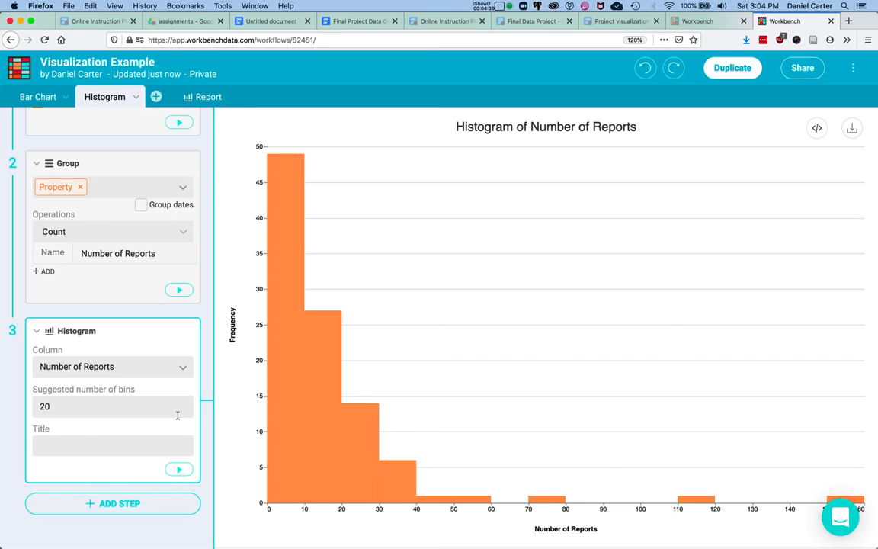
- Download the histogram as an SVG file
left_click(66, 442)
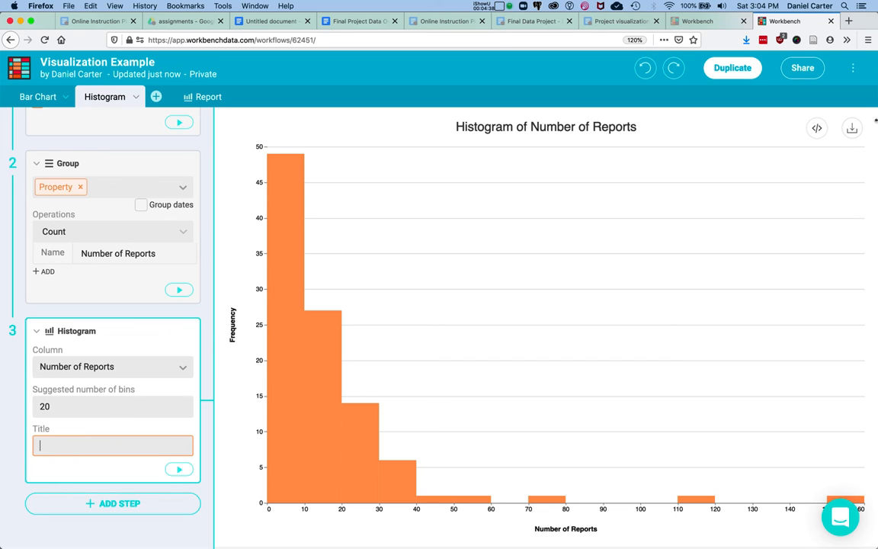
left_click(850, 135)
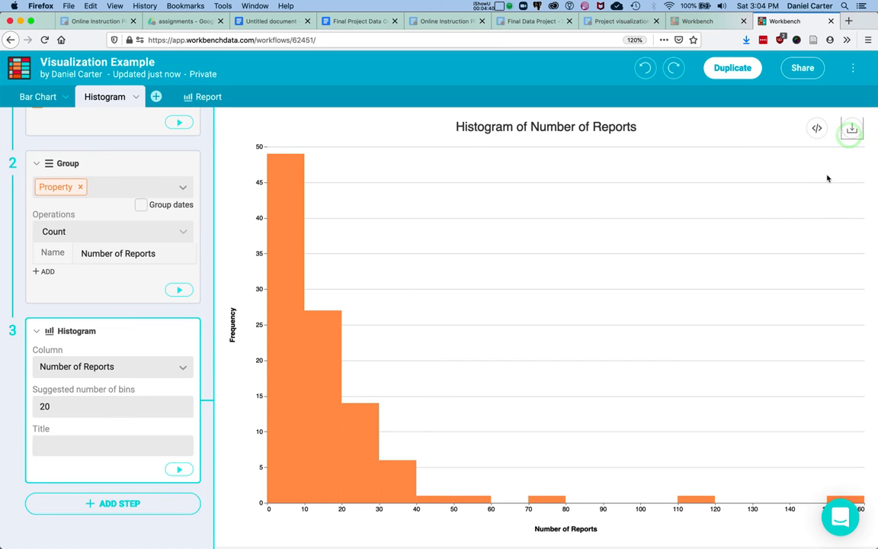
mouse_move(853, 132)
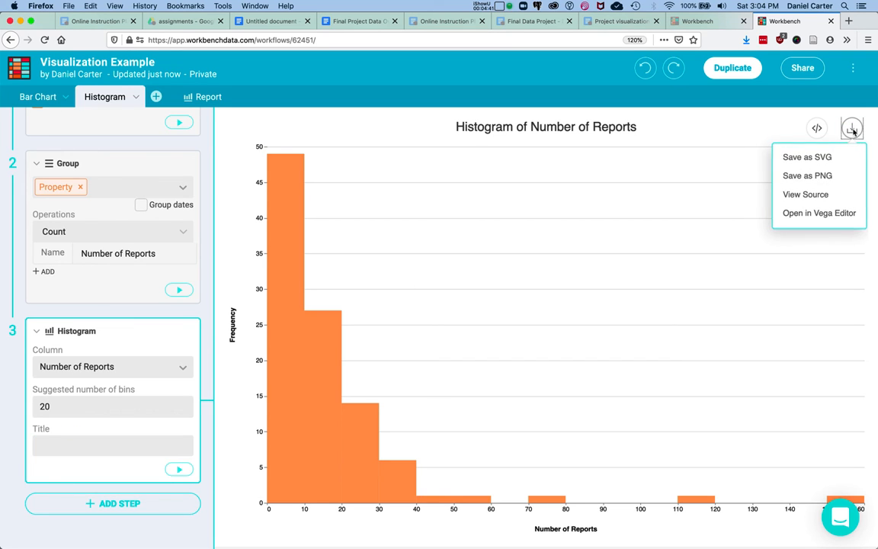
left_click(817, 159)
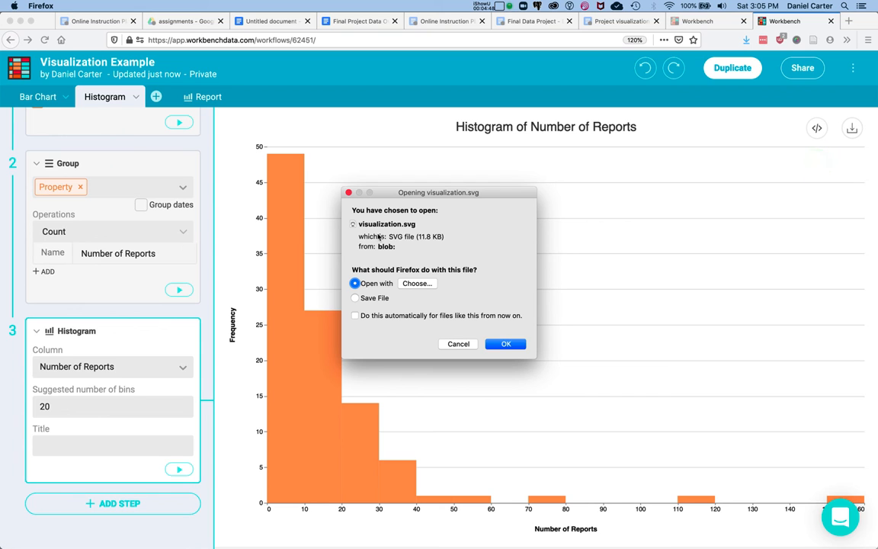
- Choose Adobe Illustrator to open the downloaded visualization.svg and close the Illustrator startup dialogs
left_click(412, 284)
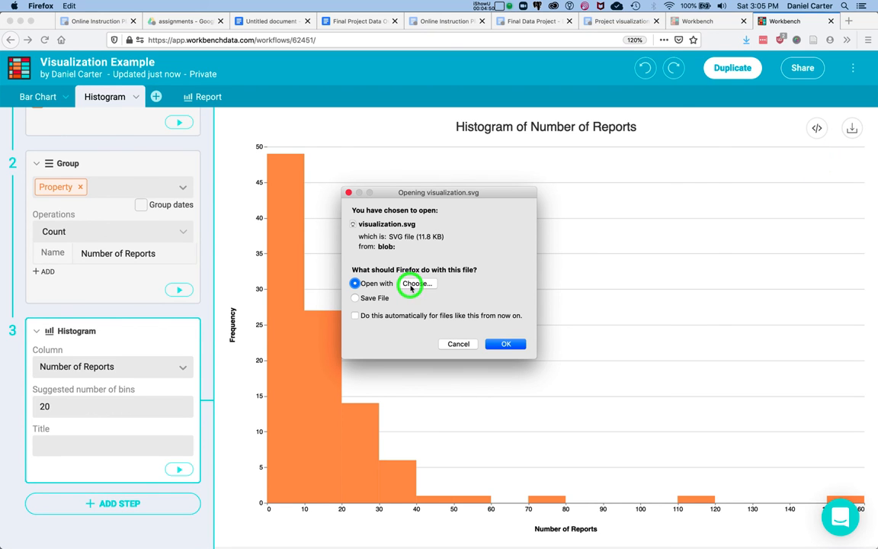
left_click(308, 162)
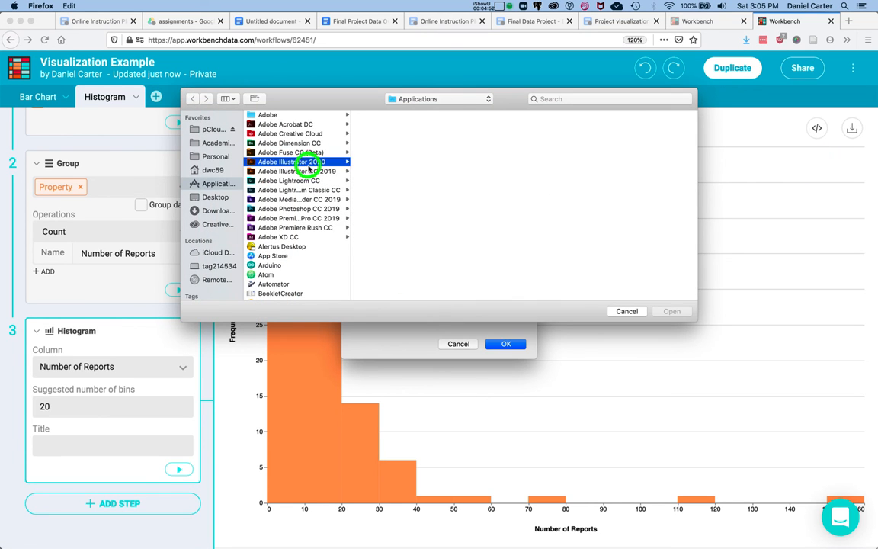
left_click(396, 115)
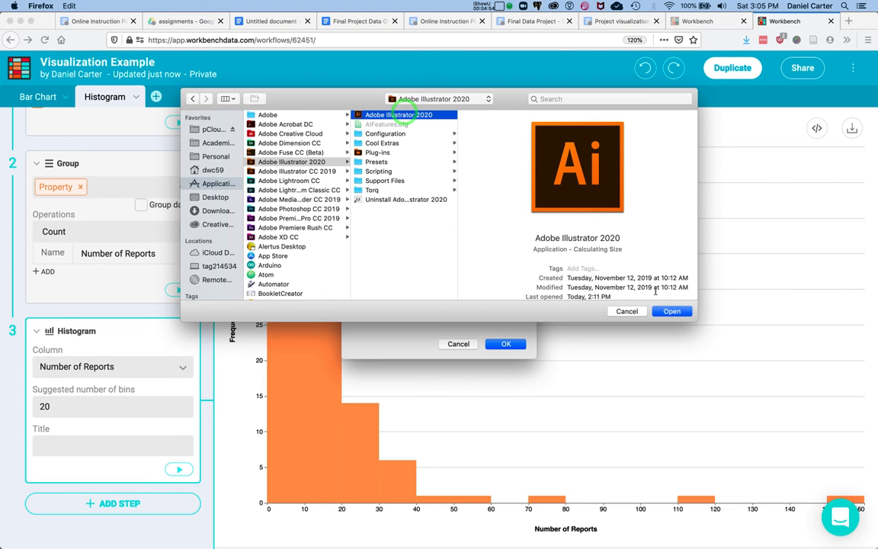
left_click(672, 311)
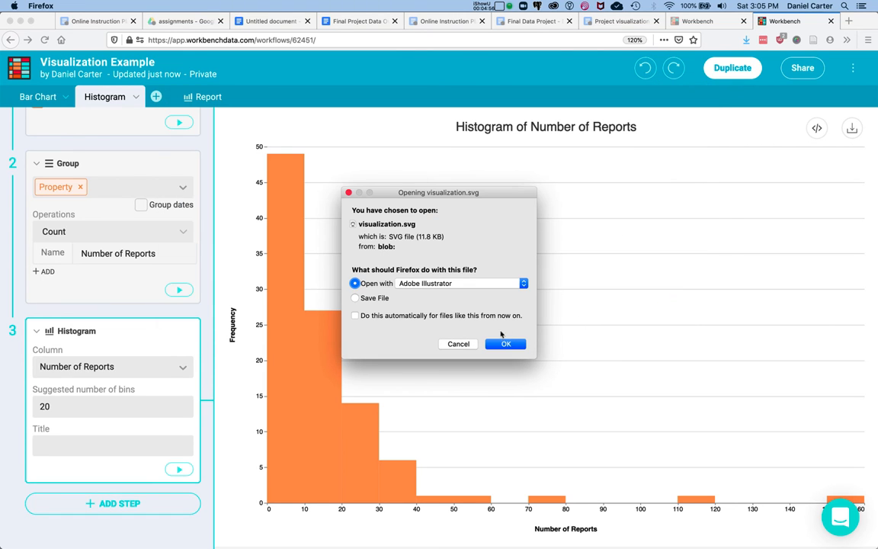
left_click(505, 344)
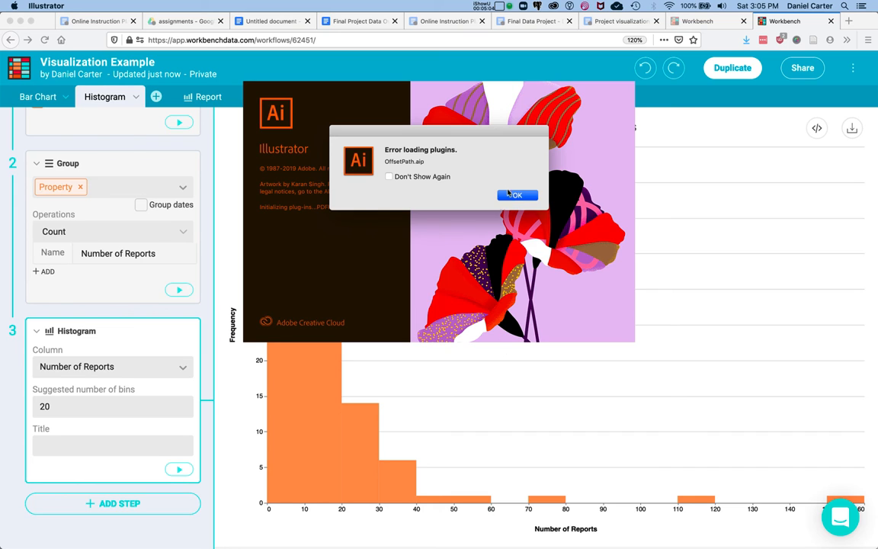
left_click(515, 196)
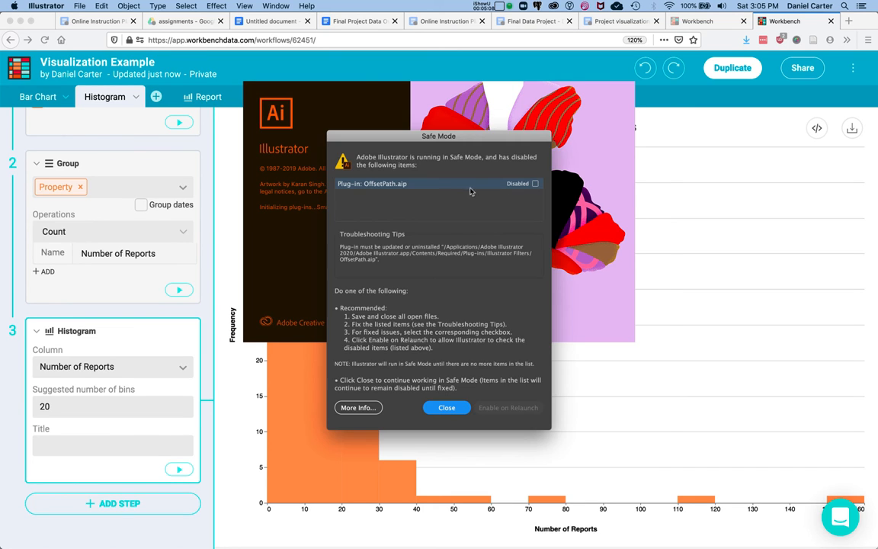
left_click(429, 410)
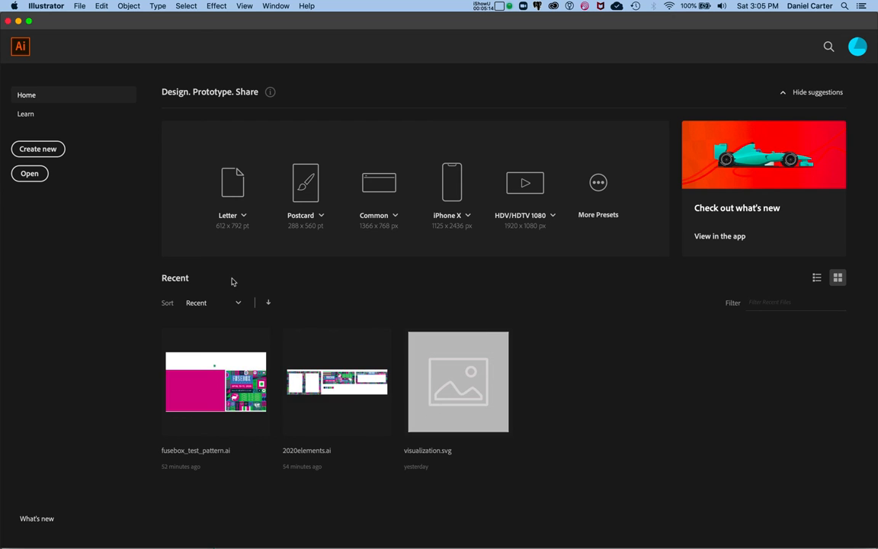
- Open visualization.svg in Illustrator from the Downloads stack and dismiss the font problems dialog
mouse_move(344, 537)
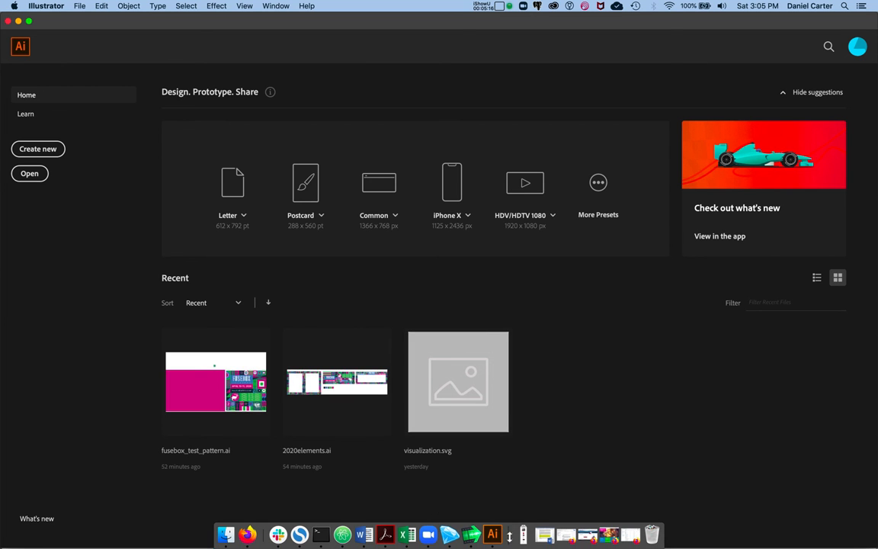
left_click(524, 540)
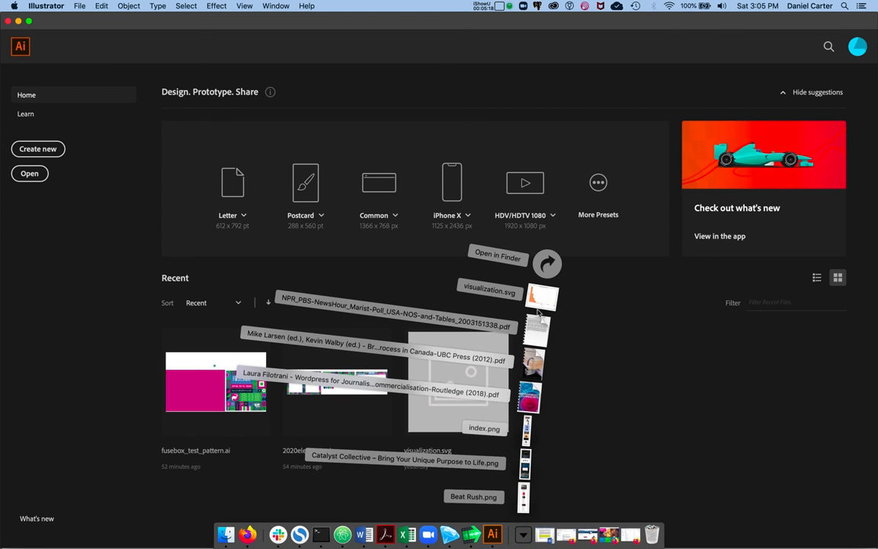
left_click_drag(486, 282, 492, 534)
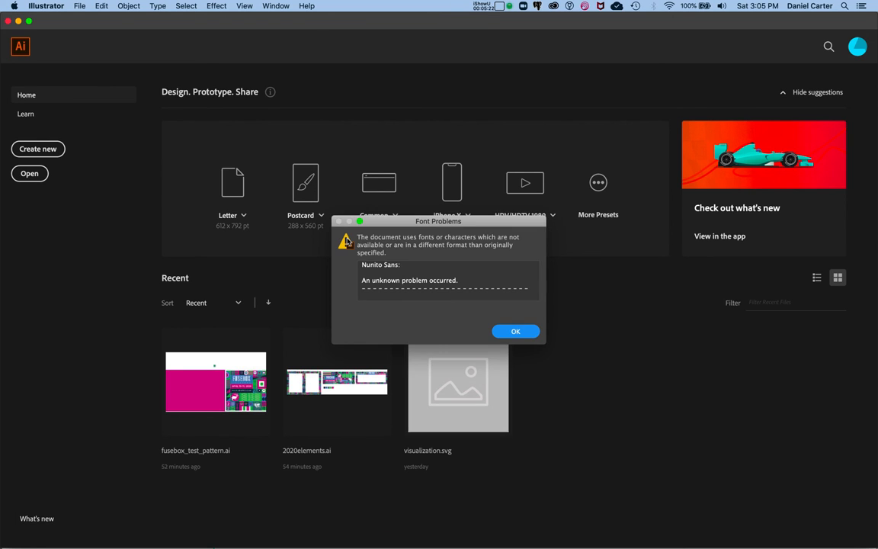
left_click(513, 332)
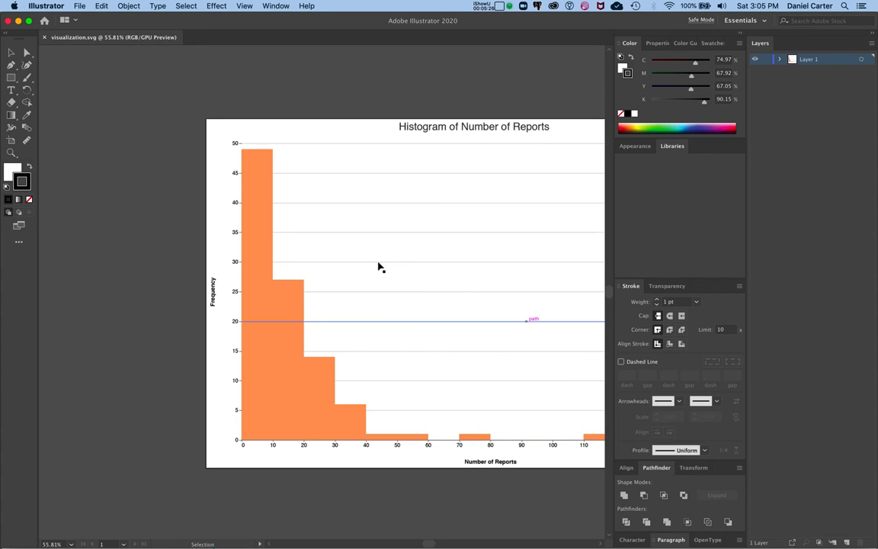
- Select the histogram artwork and enter isolation mode on its group to edit the bars
scroll(373, 259, "right", 4)
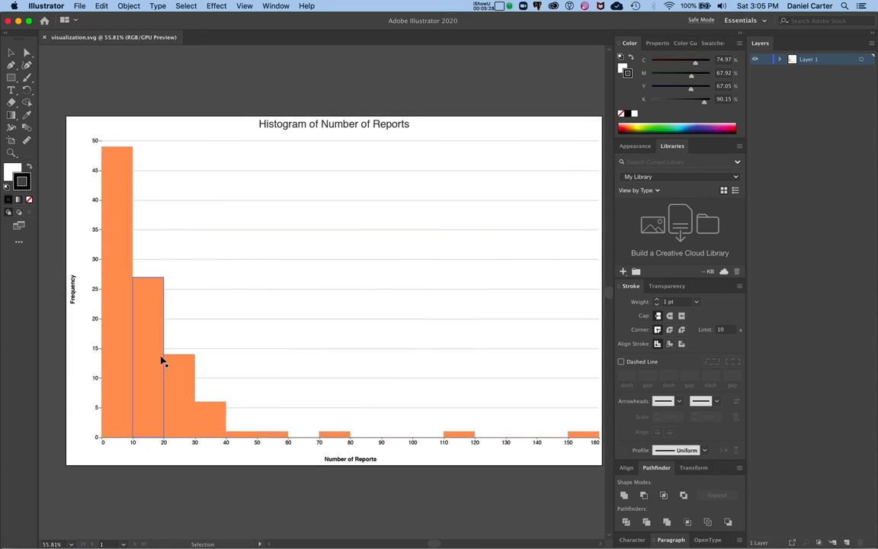
scroll(162, 358, "right", 2)
left_click(162, 361)
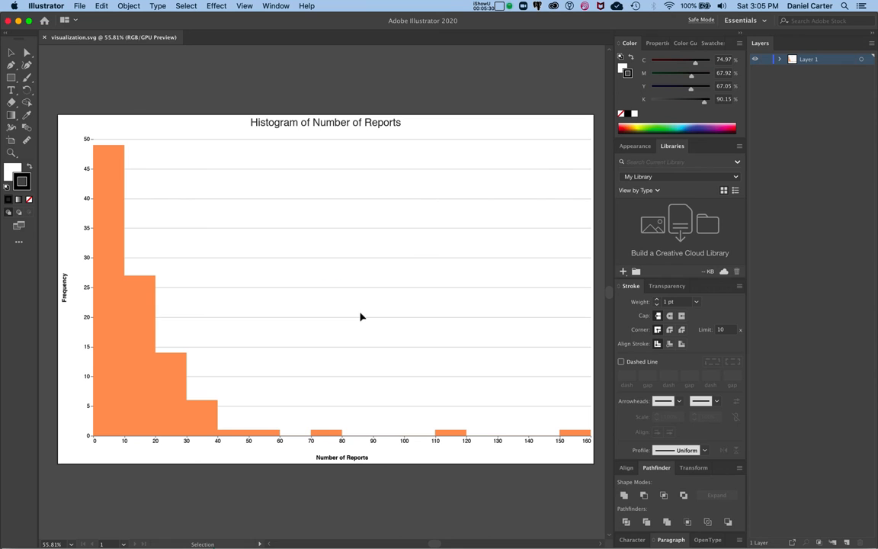
left_click(147, 341)
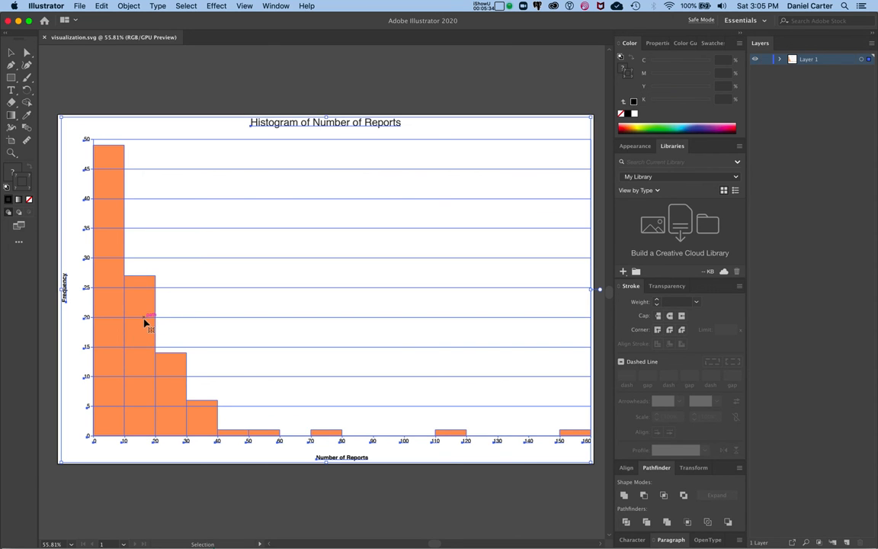
double_click(143, 304)
double_click(144, 305)
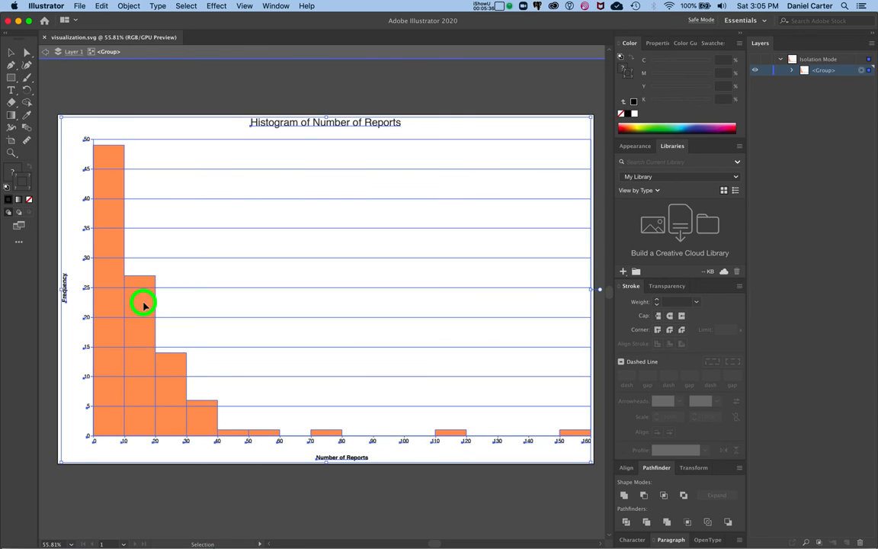
- Select the 10–20 bar inside the nested groups, change its fill color to pink F96E83, and exit isolation mode
left_click(144, 305)
double_click(144, 305)
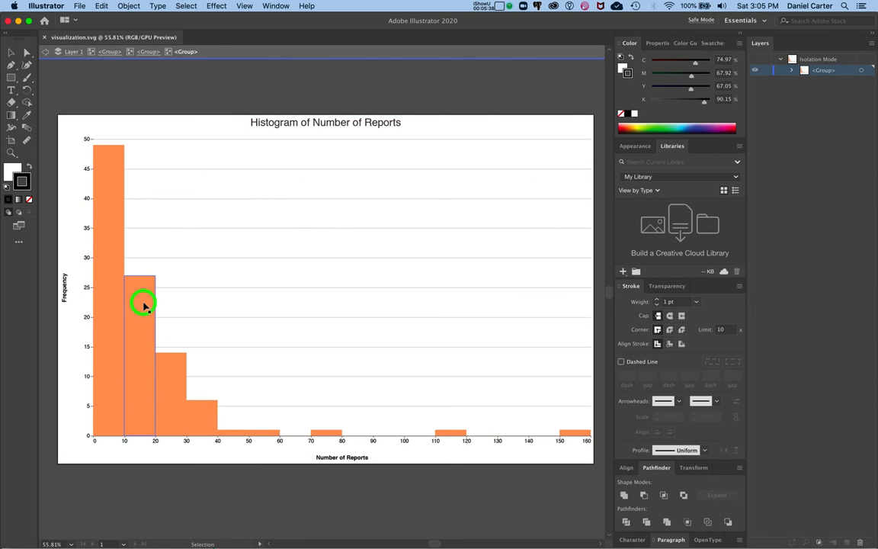
left_click(144, 305)
double_click(144, 305)
left_click(144, 305)
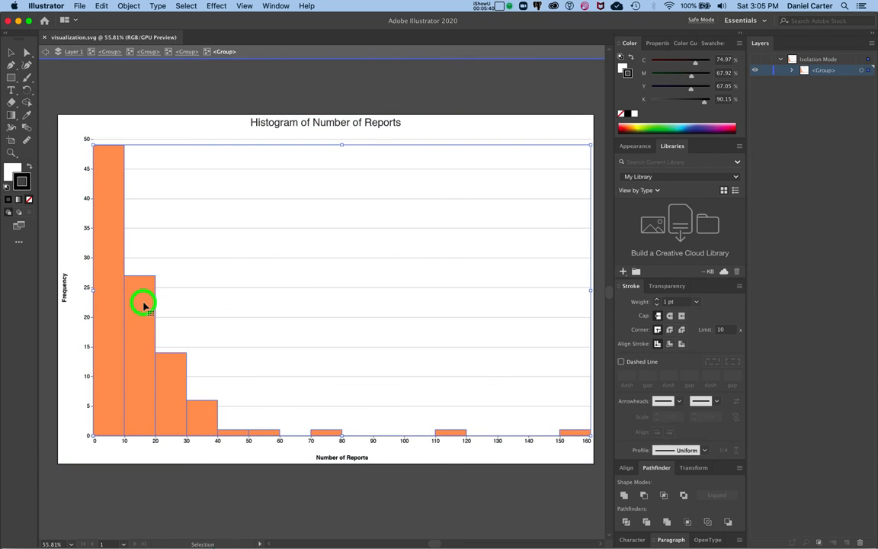
double_click(144, 305)
left_click(144, 305)
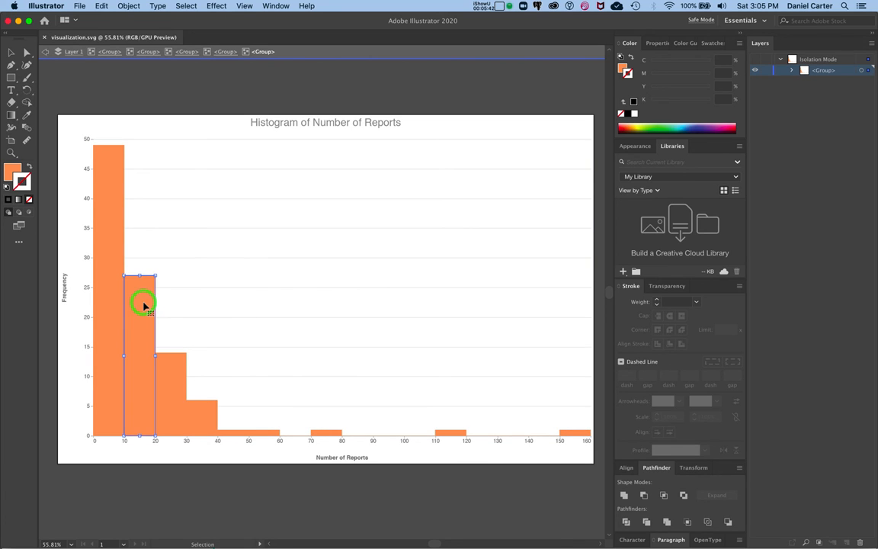
double_click(11, 169)
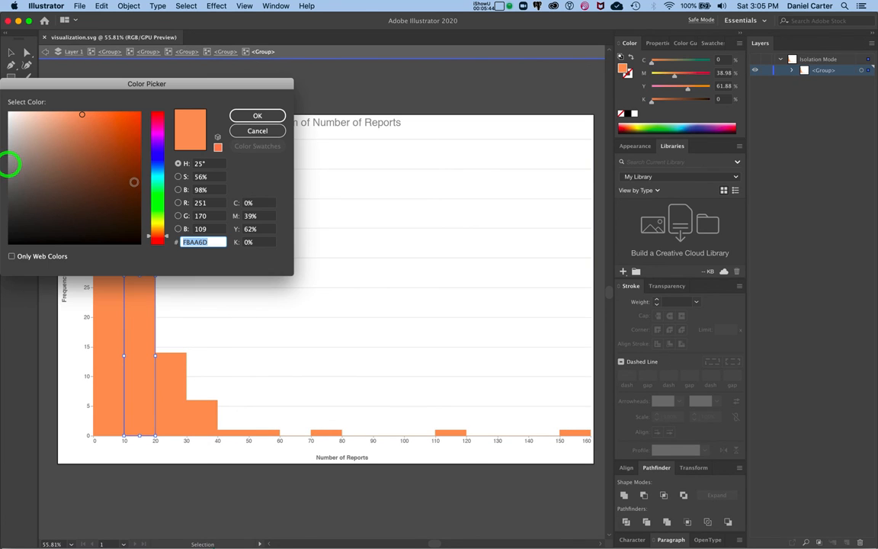
left_click(157, 114)
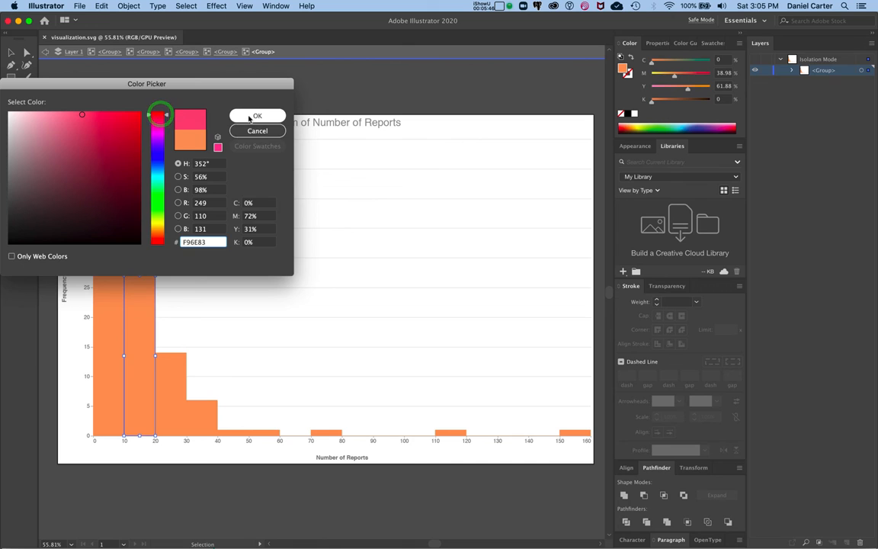
left_click(248, 115)
double_click(195, 103)
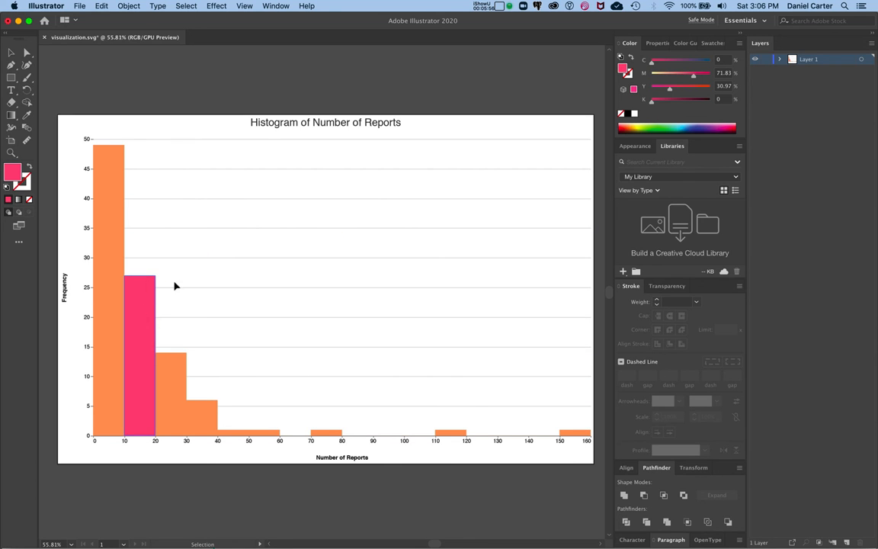
- Switch back to Firefox showing the Workbench histogram
left_click(99, 5)
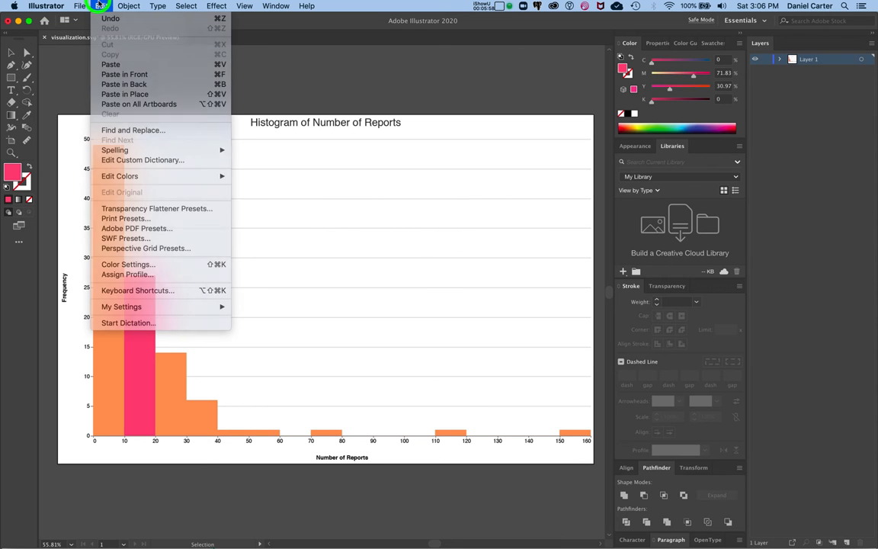
left_click(99, 5)
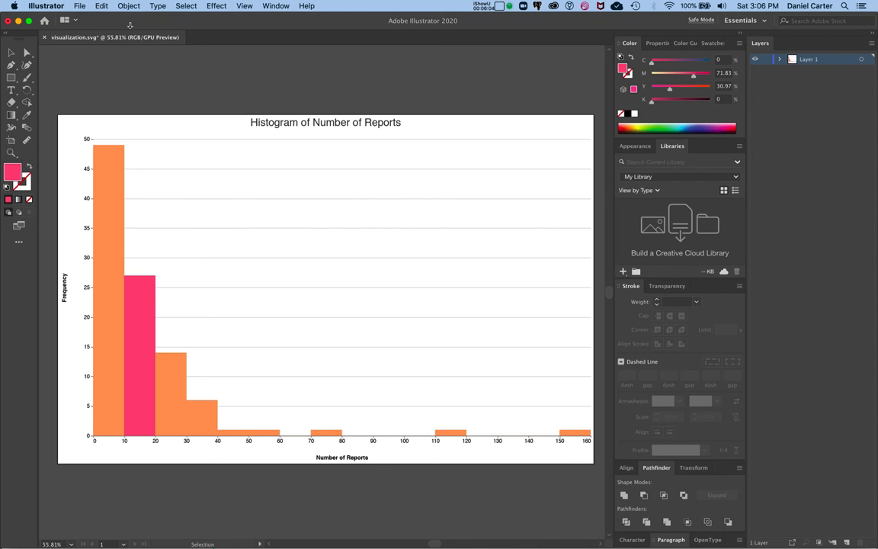
key("ctrl+Up")
left_click(397, 335)
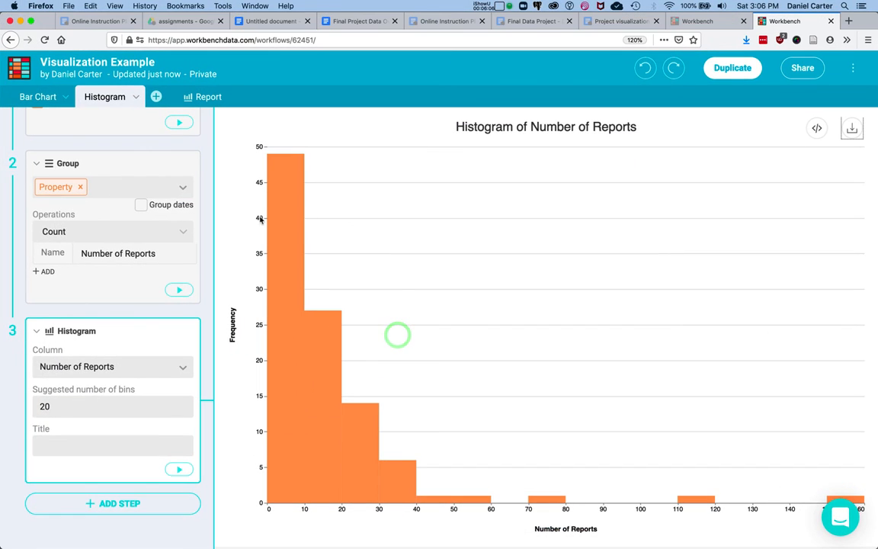